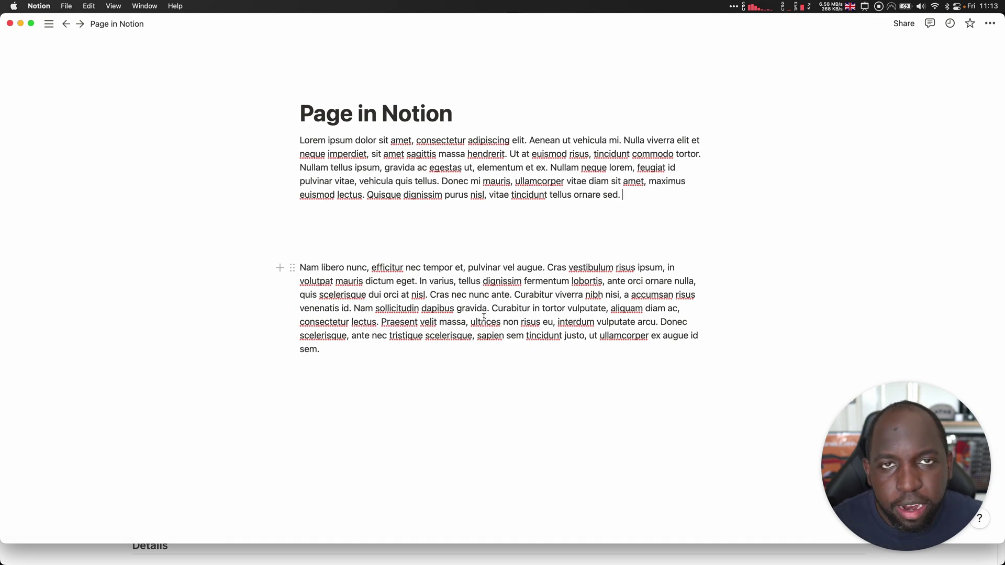
- Copy the Meteor Showers viz's share link from Tableau Public in Chrome, then switch back to Notion
{"action": "key", "text": "ctrl+Up"}
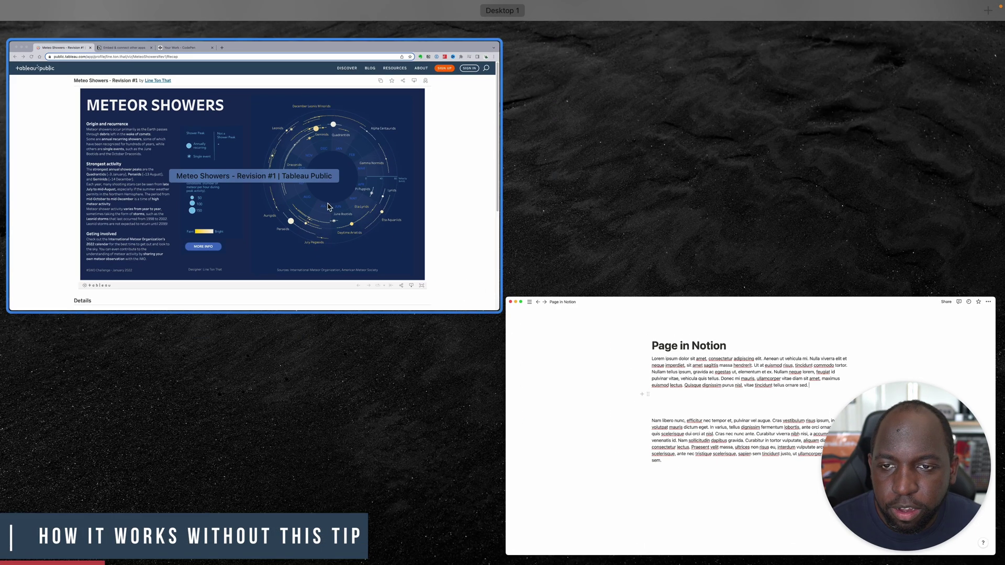
{"action": "left_click", "coordinate": [329, 207]}
{"action": "left_click", "coordinate": [808, 95]}
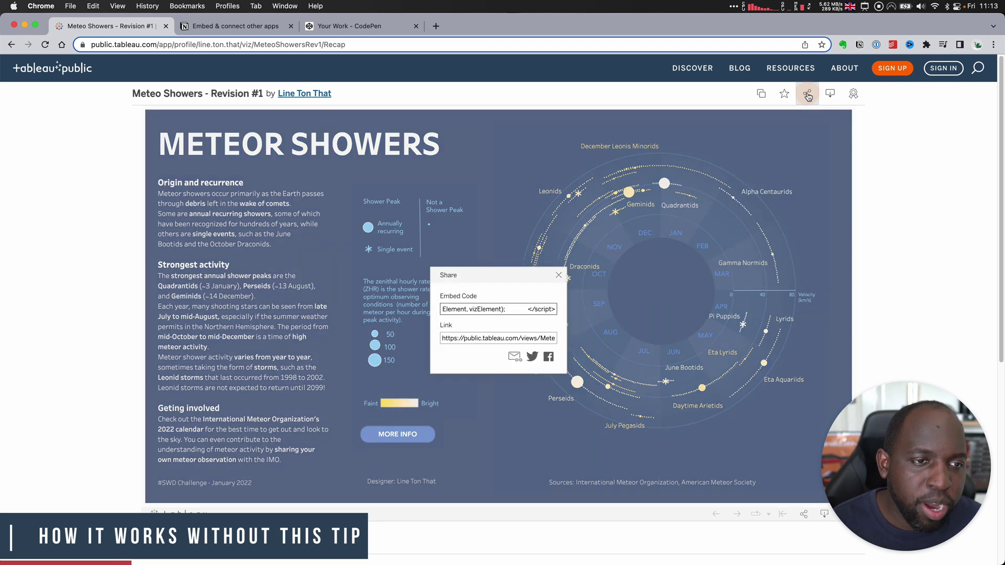
{"action": "left_click", "coordinate": [485, 340]}
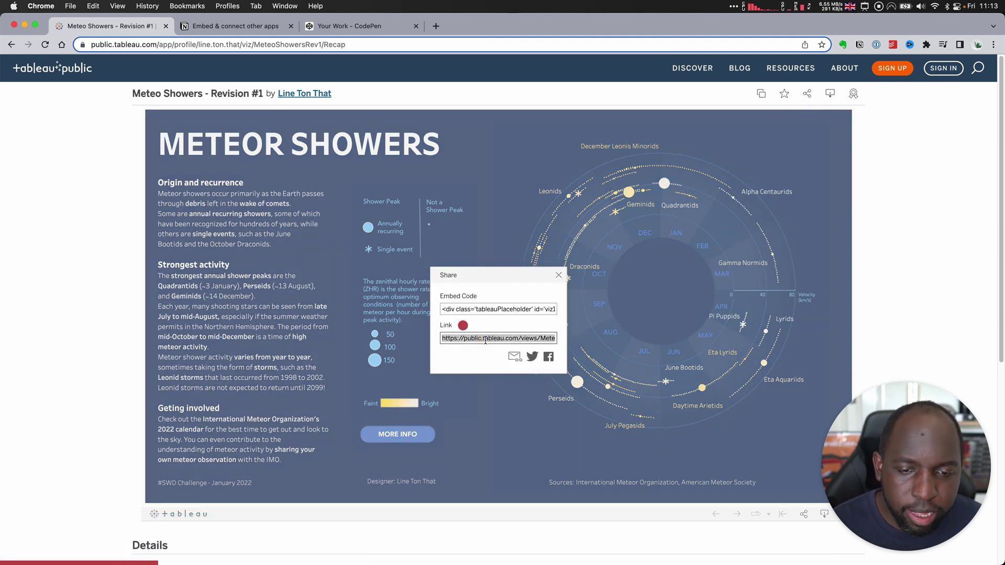
{"action": "key", "text": "super+c"}
{"action": "key", "text": "ctrl+Up"}
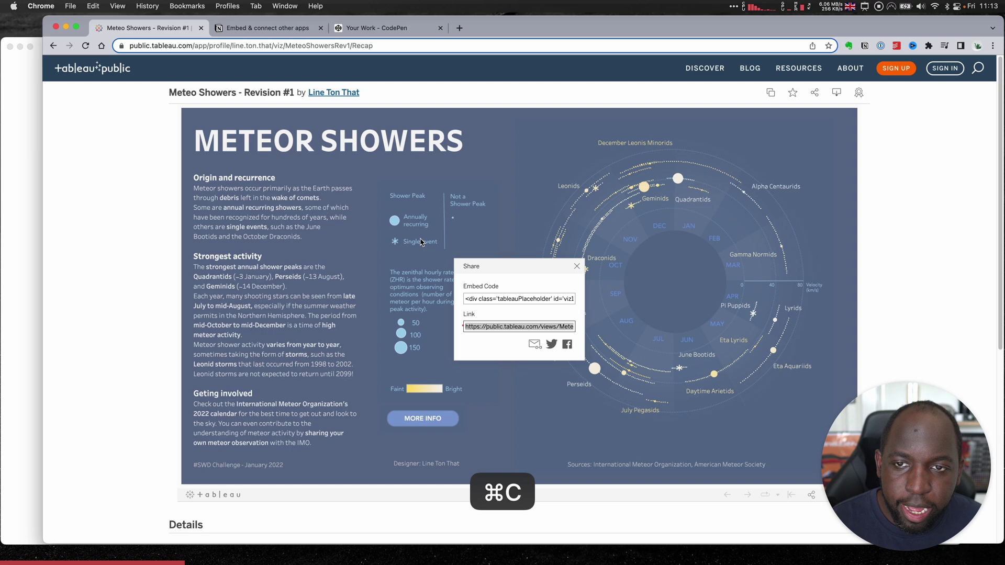
{"action": "left_click", "coordinate": [381, 363]}
- Insert an /embed block between the paragraphs using the copied Tableau share link
{"action": "left_click", "coordinate": [318, 232]}
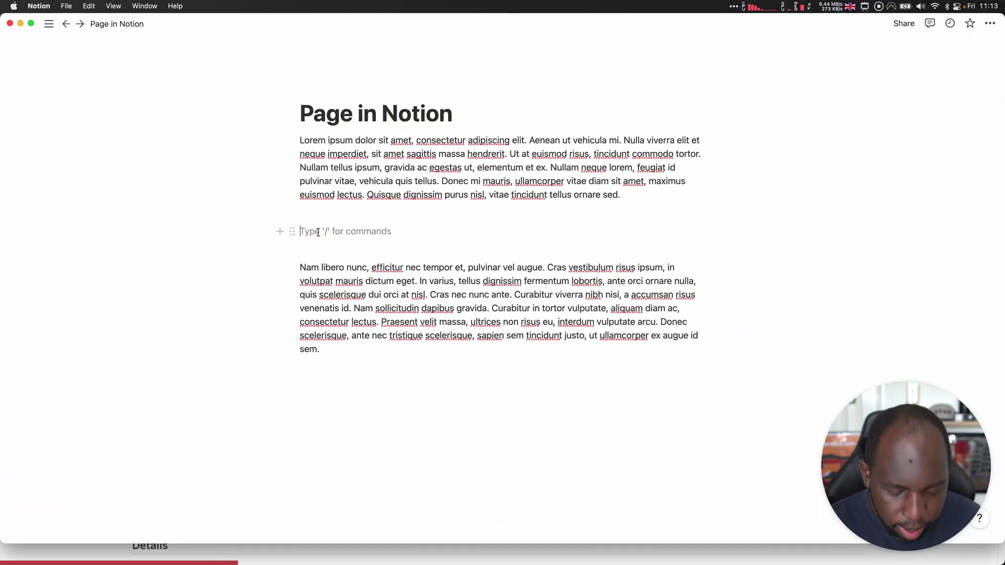
{"action": "type", "text": "/emb"}
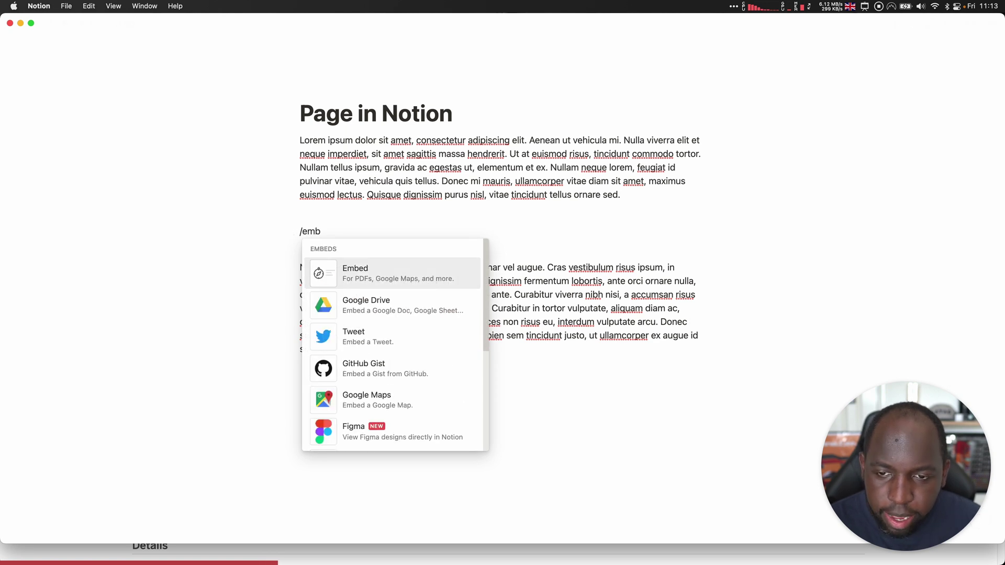
{"action": "left_click", "coordinate": [396, 273]}
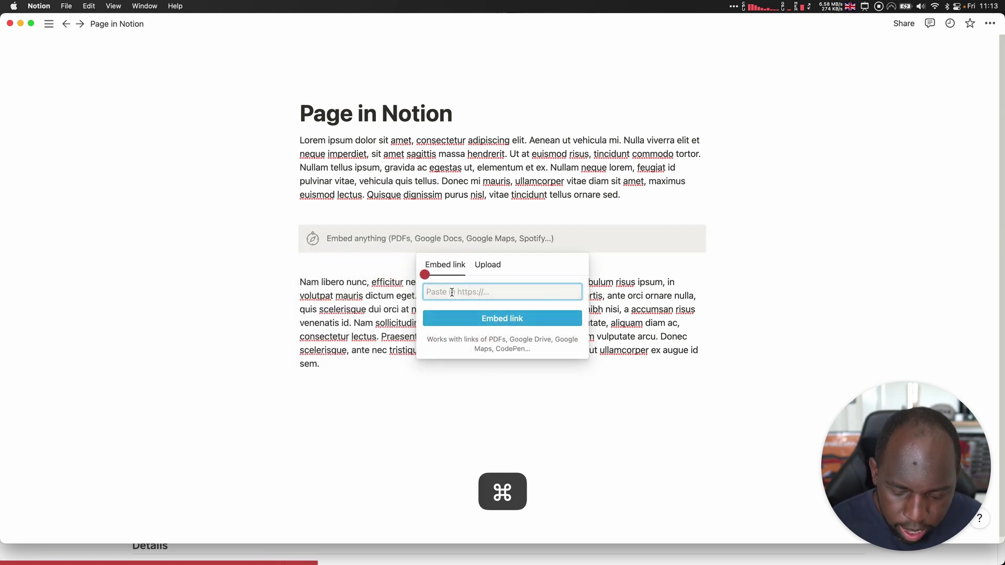
{"action": "key", "text": "cmd+v"}
{"action": "left_click", "coordinate": [524, 321]}
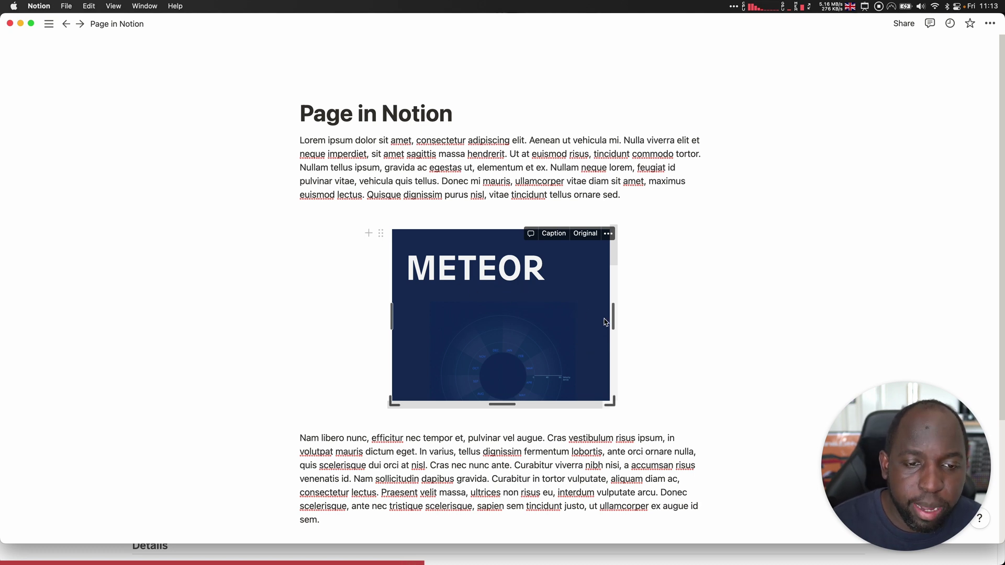
- Widen the viz embed across the text column and close Tableau Public's Share dialog
{"action": "left_click_drag", "start_coordinate": [612, 317], "coordinate": [592, 316]}
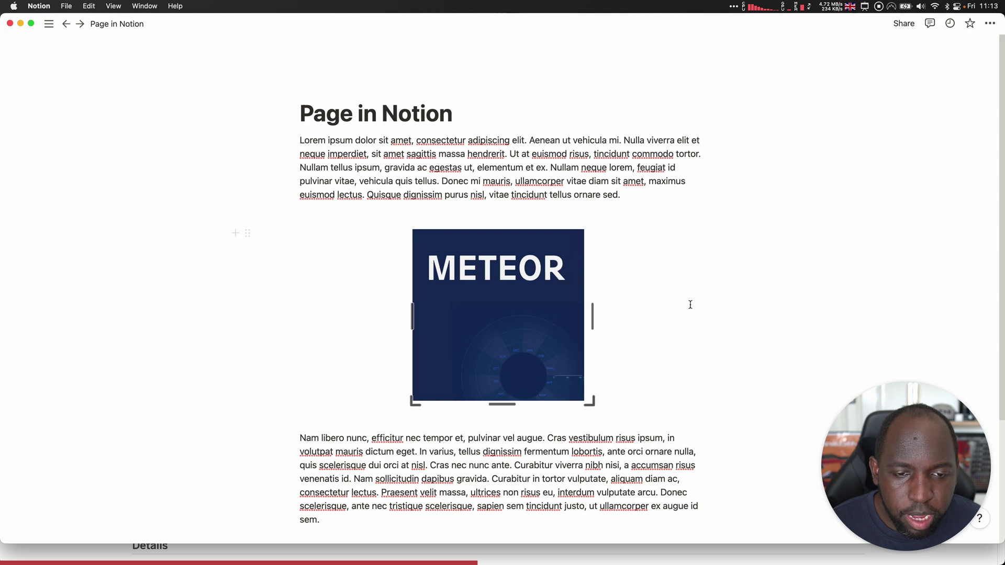
{"action": "left_click_drag", "start_coordinate": [691, 305], "coordinate": [748, 304]}
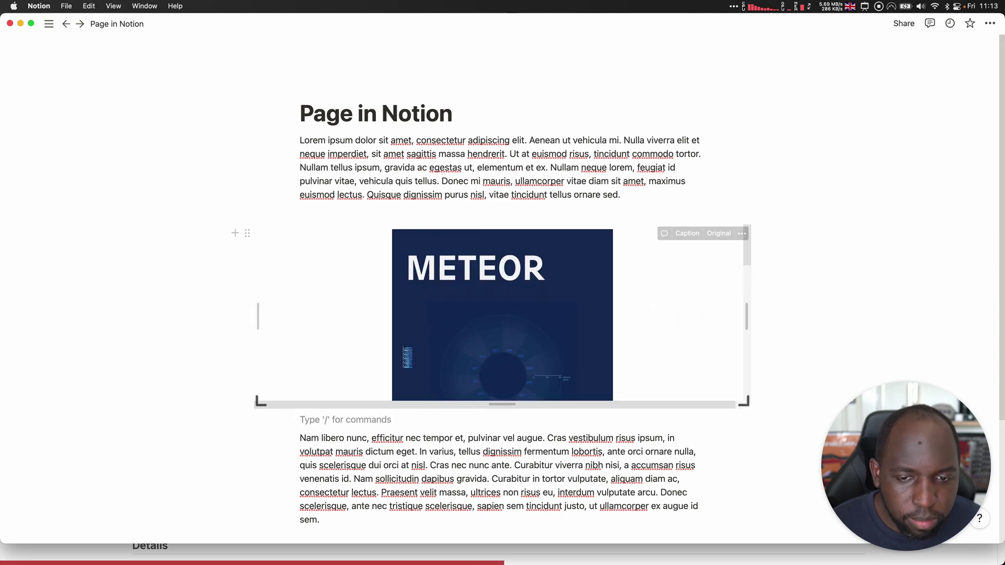
{"action": "key", "text": "ctrl+Up"}
{"action": "left_click", "coordinate": [201, 288]}
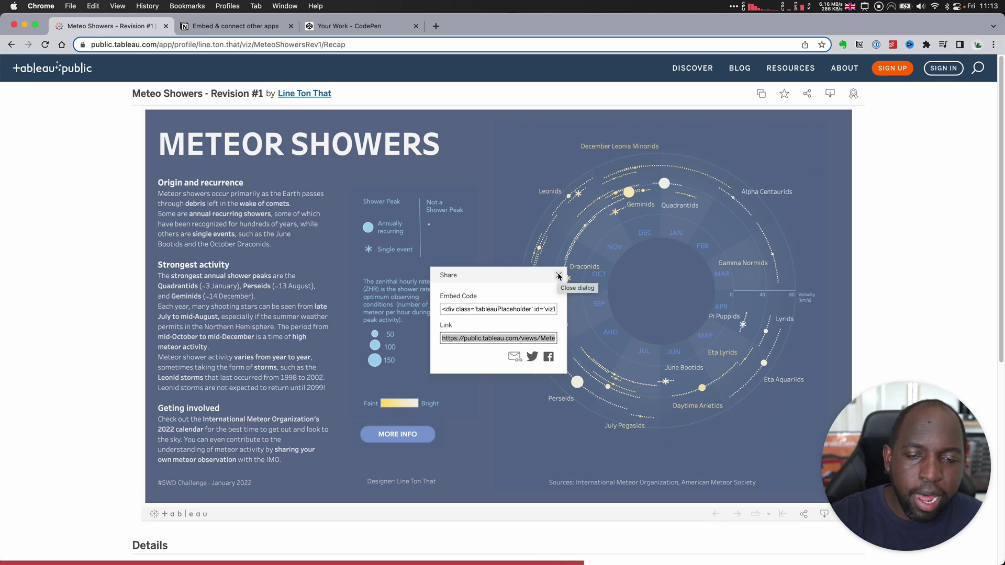
{"action": "left_click", "coordinate": [559, 277]}
{"action": "key", "text": "ctrl+Up"}
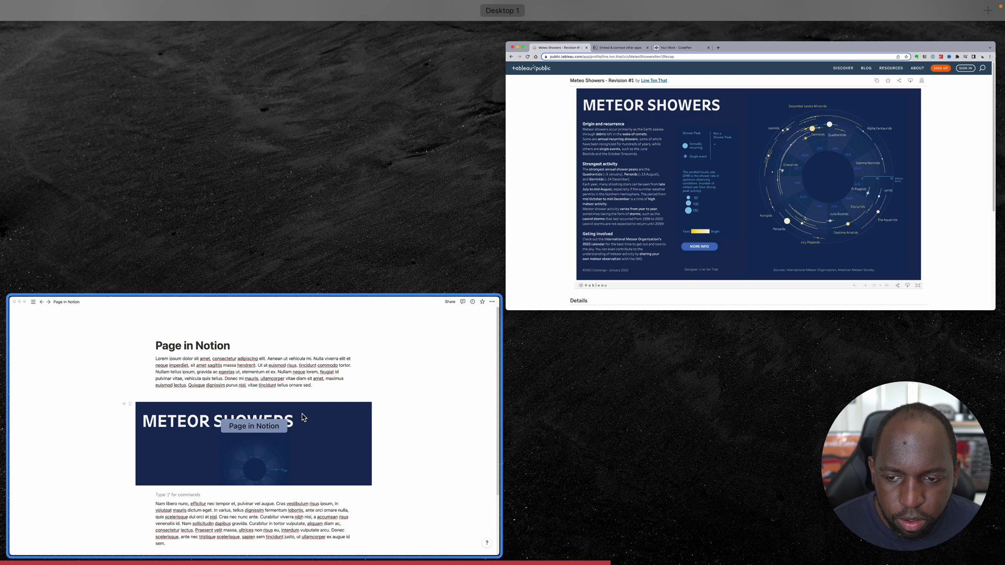
- Stretch the Meteor Showers embed much taller and check its chart tooltips
{"action": "left_click", "coordinate": [303, 416]}
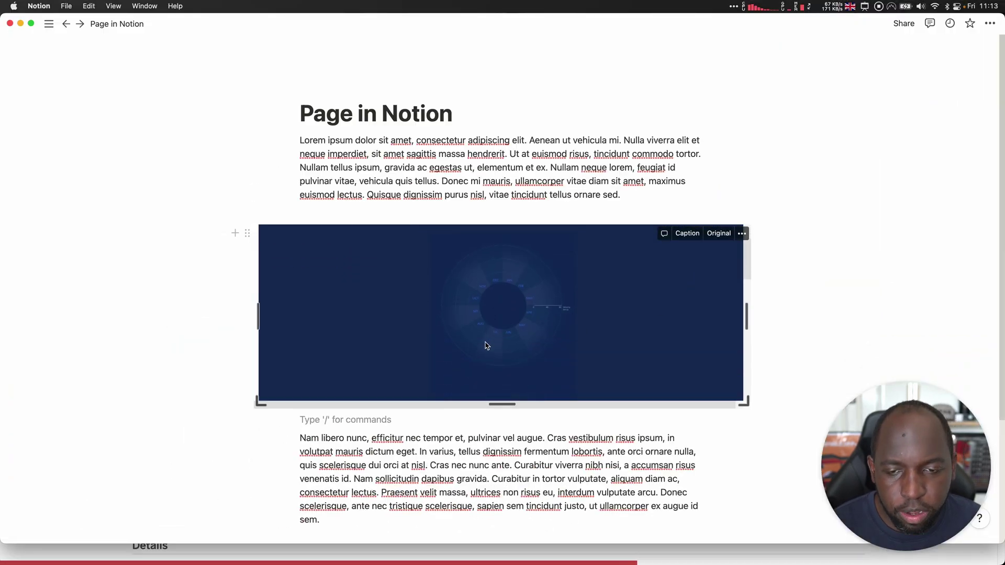
{"action": "left_click_drag", "start_coordinate": [504, 405], "coordinate": [498, 485]}
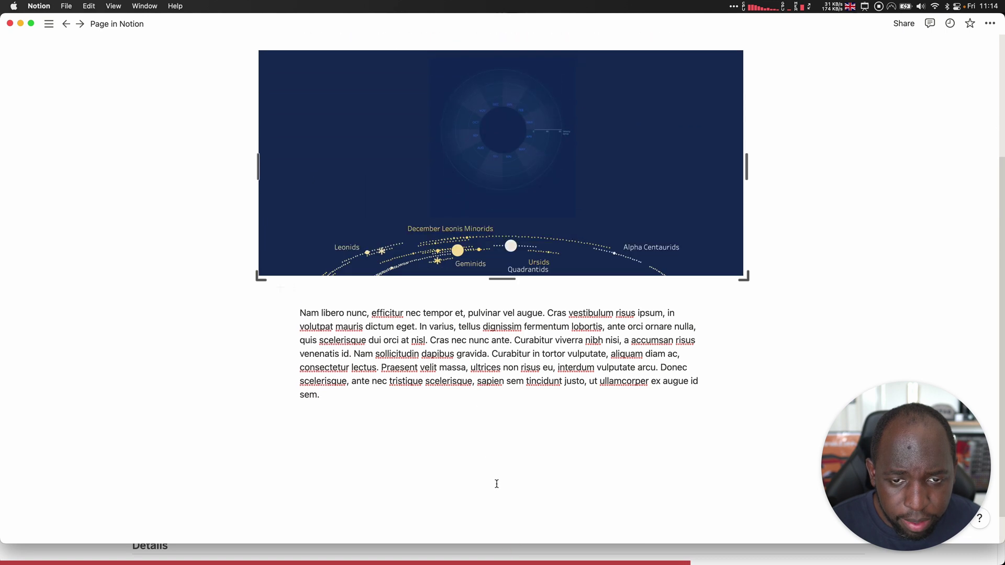
{"action": "left_click", "coordinate": [517, 520]}
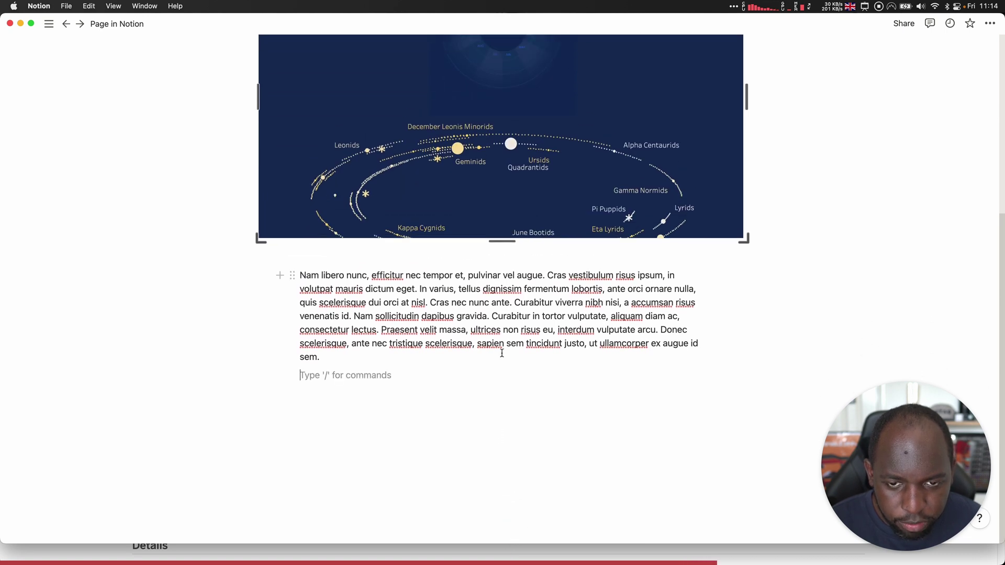
{"action": "left_click_drag", "start_coordinate": [491, 244], "coordinate": [480, 524]}
{"action": "left_click", "coordinate": [541, 465]}
{"action": "scroll", "coordinate": [844, 164], "scroll_direction": "up", "scroll_amount": 10}
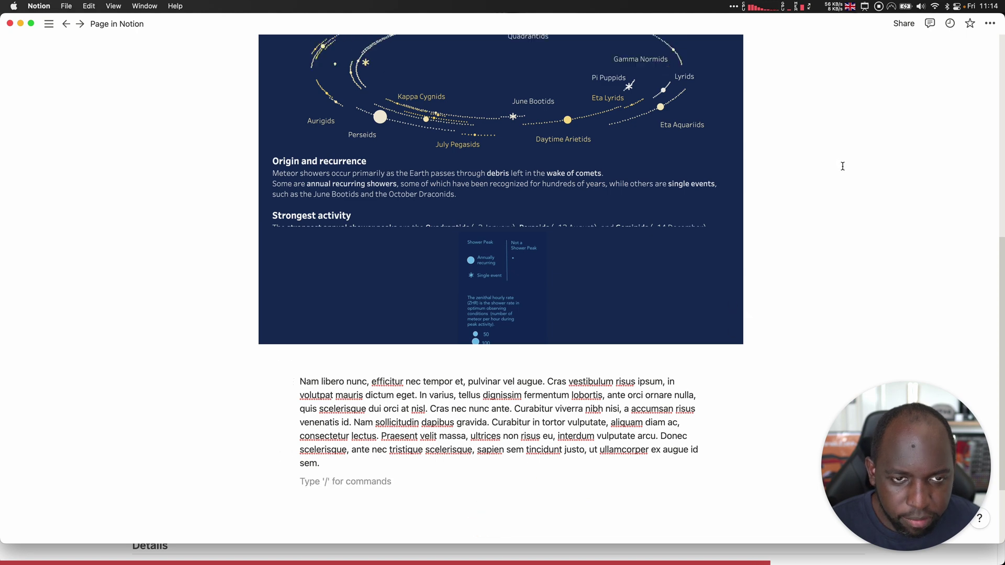
{"action": "scroll", "coordinate": [812, 200], "scroll_direction": "down", "scroll_amount": 5}
{"action": "mouse_move", "coordinate": [511, 195]}
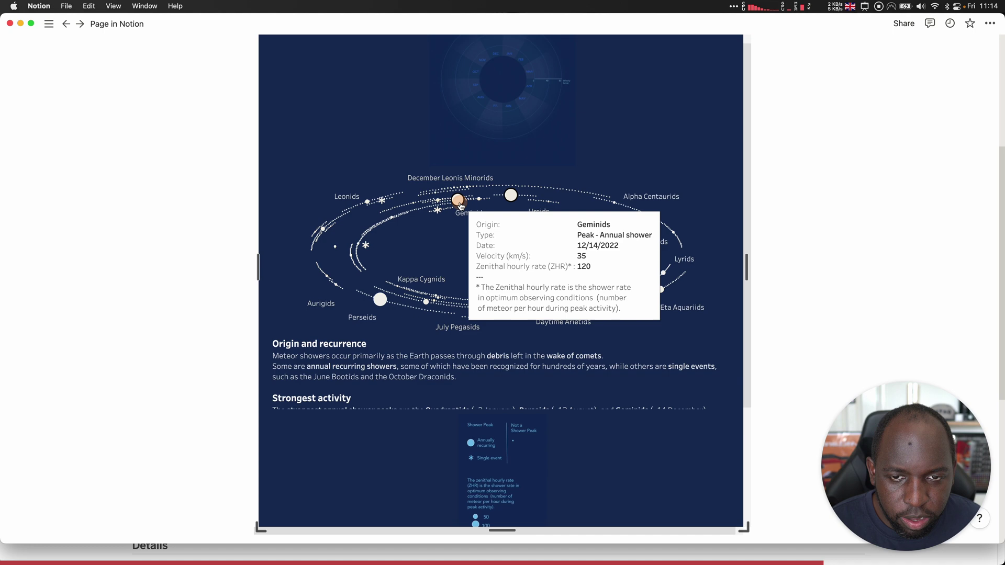
{"action": "mouse_move", "coordinate": [396, 287]}
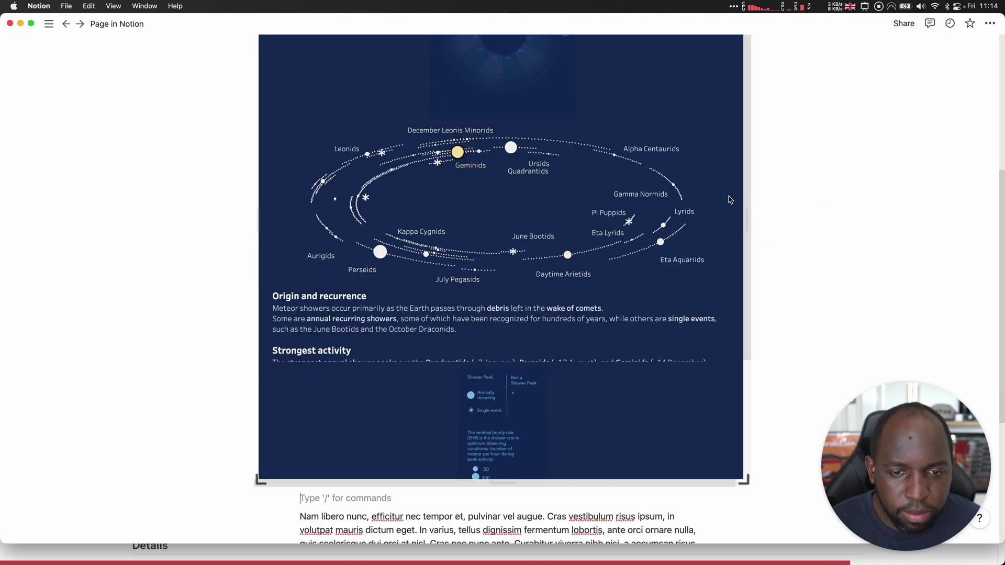
{"action": "scroll", "coordinate": [760, 201], "scroll_direction": "up", "scroll_amount": 6}
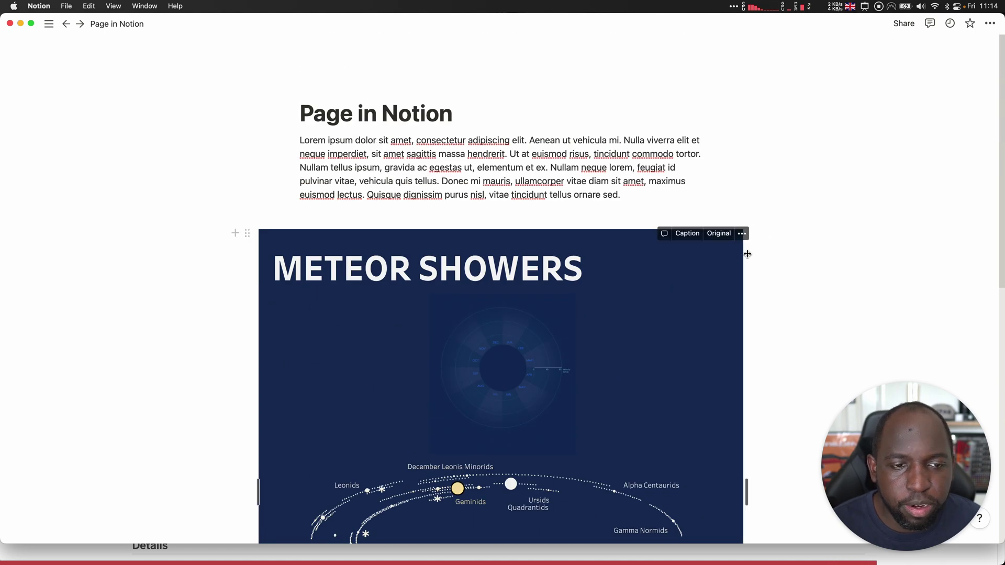
- Delete the Meteor Showers embed block, leaving an empty line between the paragraphs
{"action": "left_click", "coordinate": [248, 234]}
{"action": "left_click", "coordinate": [132, 152]}
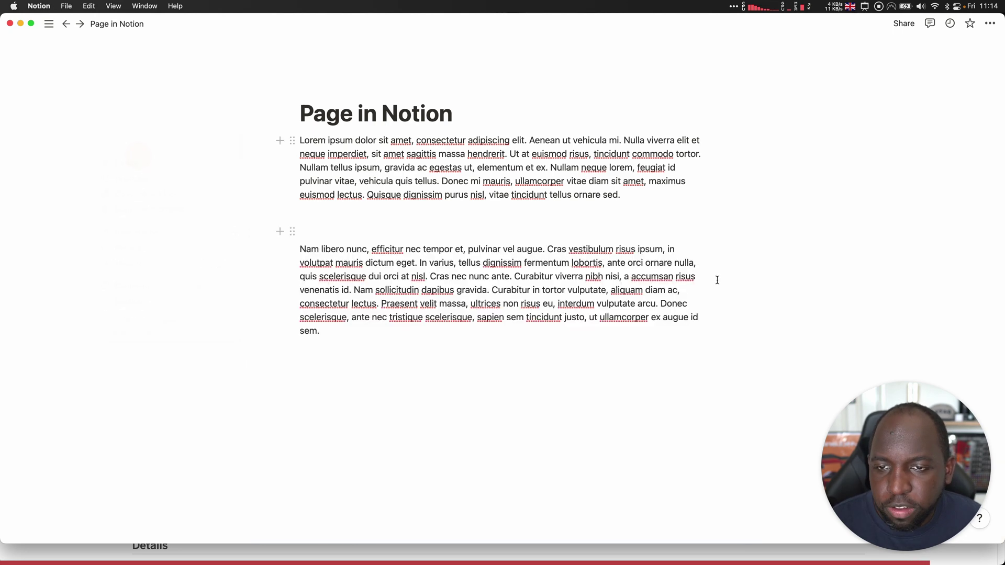
{"action": "left_click", "coordinate": [310, 218]}
{"action": "key", "text": "Return"}
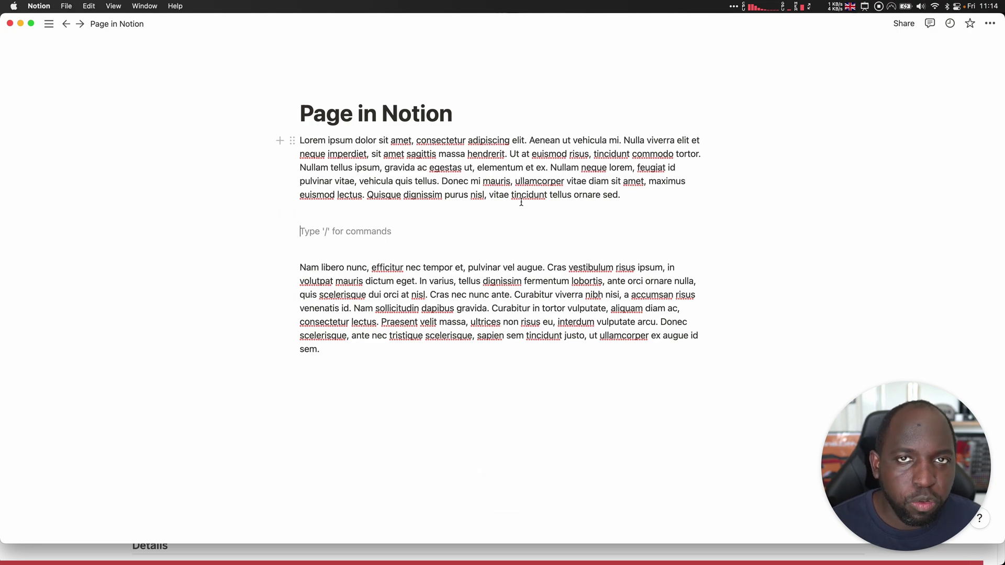
- Open the 'Embed & connect other apps' help article and highlight CodePen under Embed types
{"action": "key", "text": "ctrl+Up"}
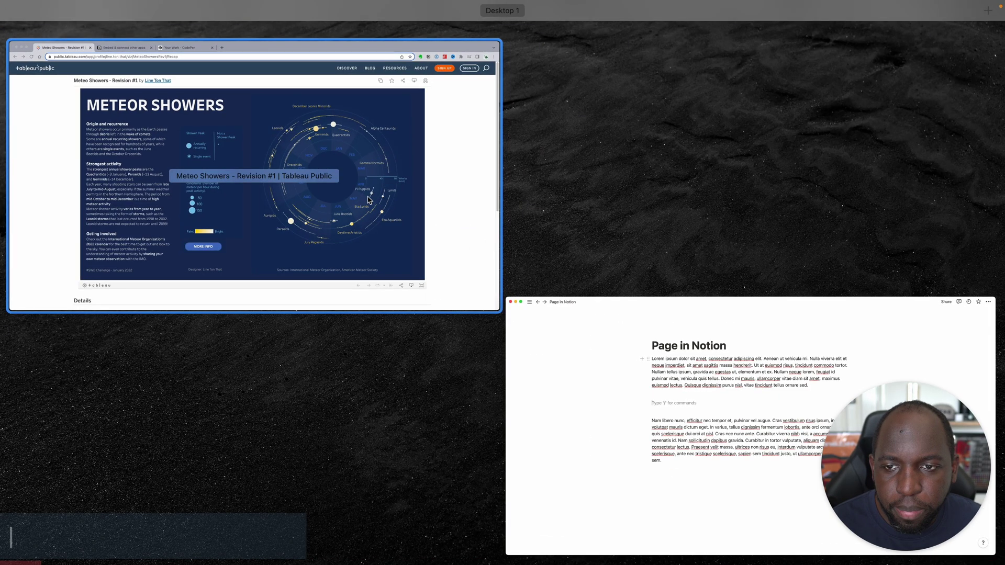
{"action": "left_click", "coordinate": [242, 46]}
{"action": "left_click", "coordinate": [240, 25]}
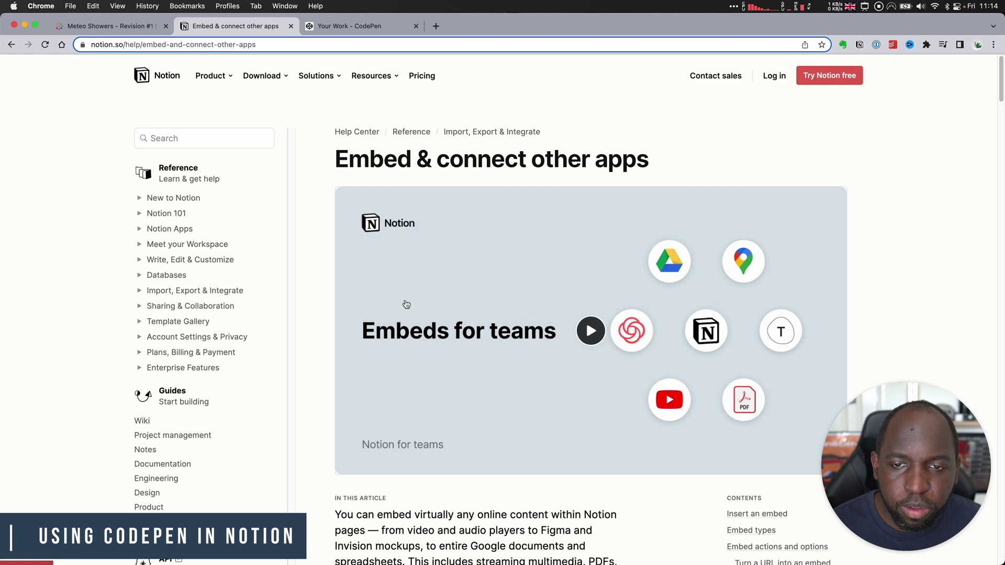
{"action": "scroll", "coordinate": [486, 272], "scroll_direction": "down", "scroll_amount": 10}
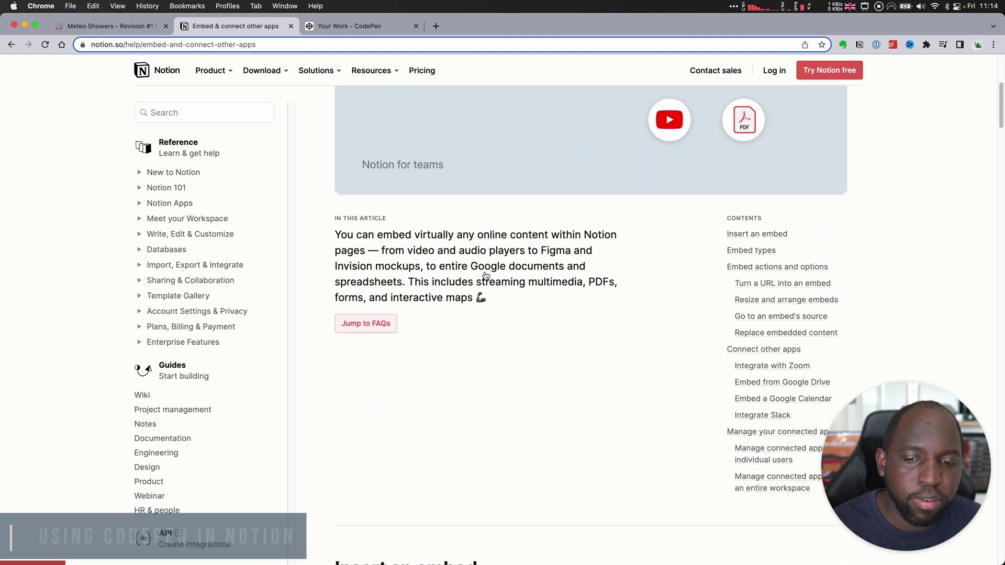
{"action": "scroll", "coordinate": [485, 276], "scroll_direction": "down", "scroll_amount": 9}
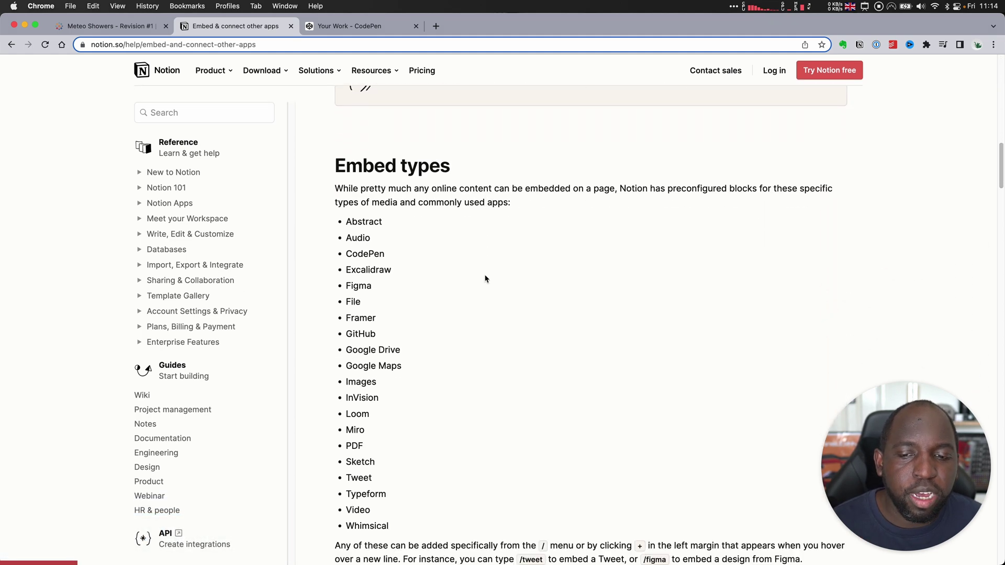
{"action": "double_click", "coordinate": [356, 249]}
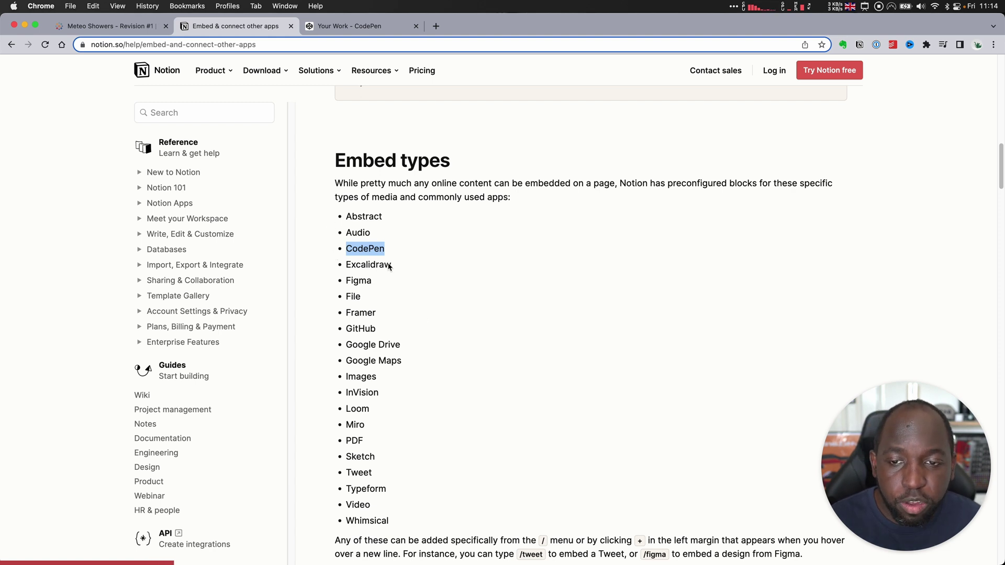
- Create a new untitled pen from CodePen's Create > Pen menu
{"action": "left_click", "coordinate": [362, 26]}
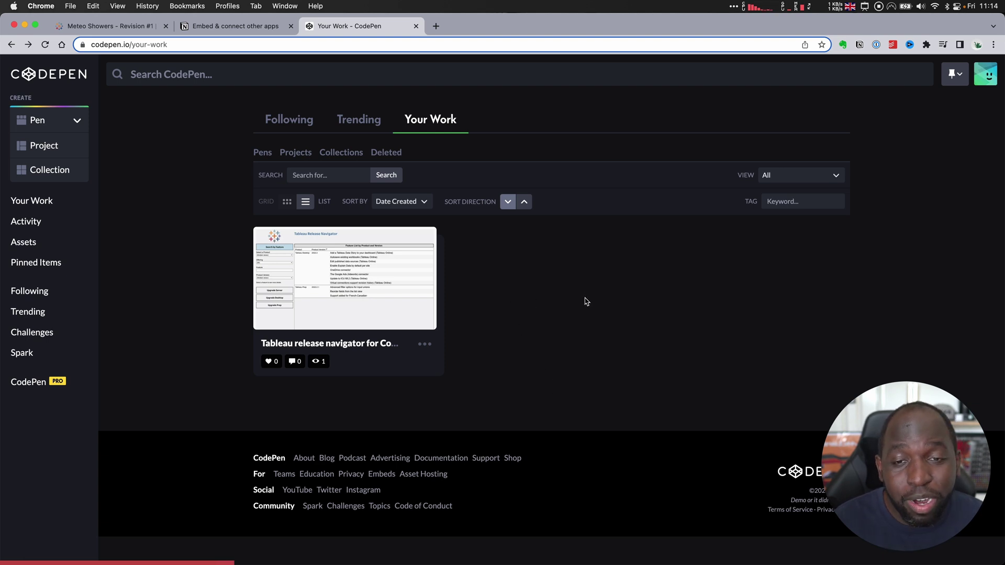
{"action": "left_click", "coordinate": [82, 122]}
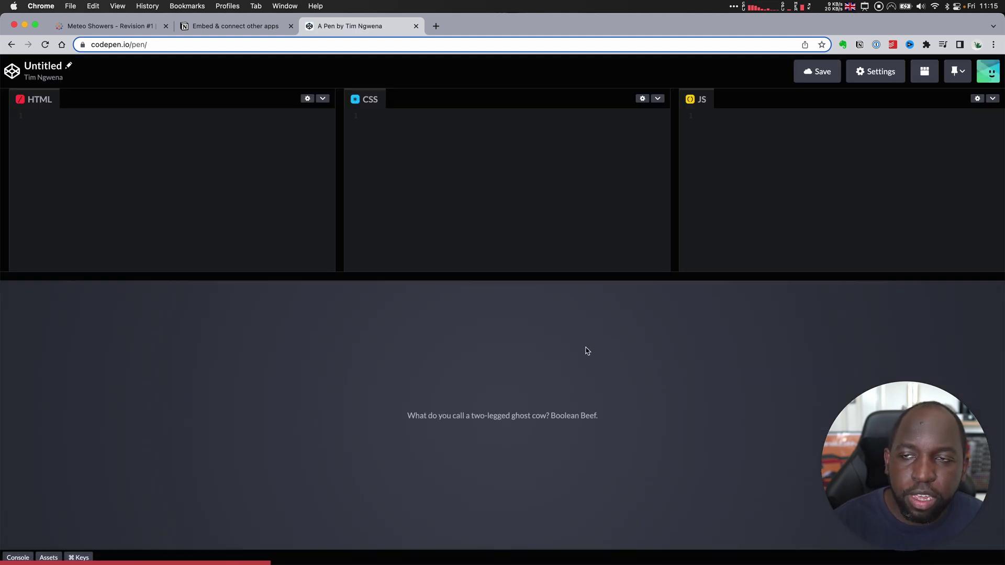
{"action": "left_click", "coordinate": [177, 190]}
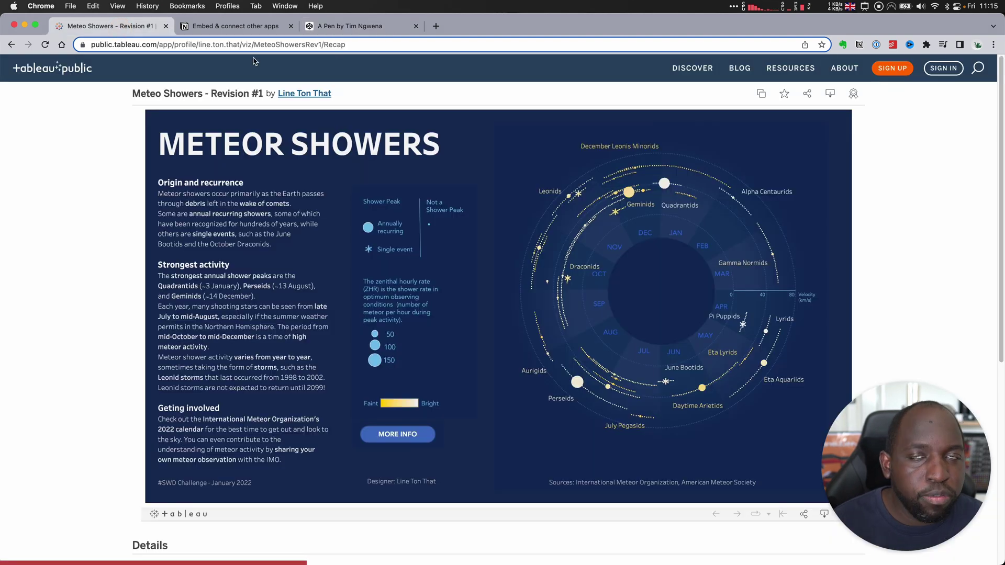
- Copy the Meteor Showers viz's embed code from Tableau Public's Share dialog
{"action": "left_click", "coordinate": [814, 97]}
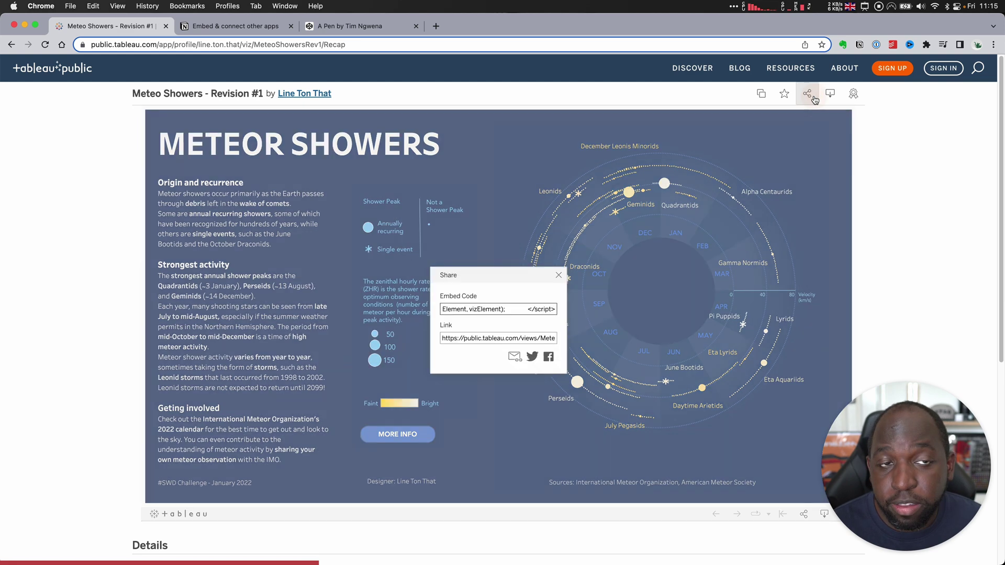
{"action": "left_click", "coordinate": [488, 311]}
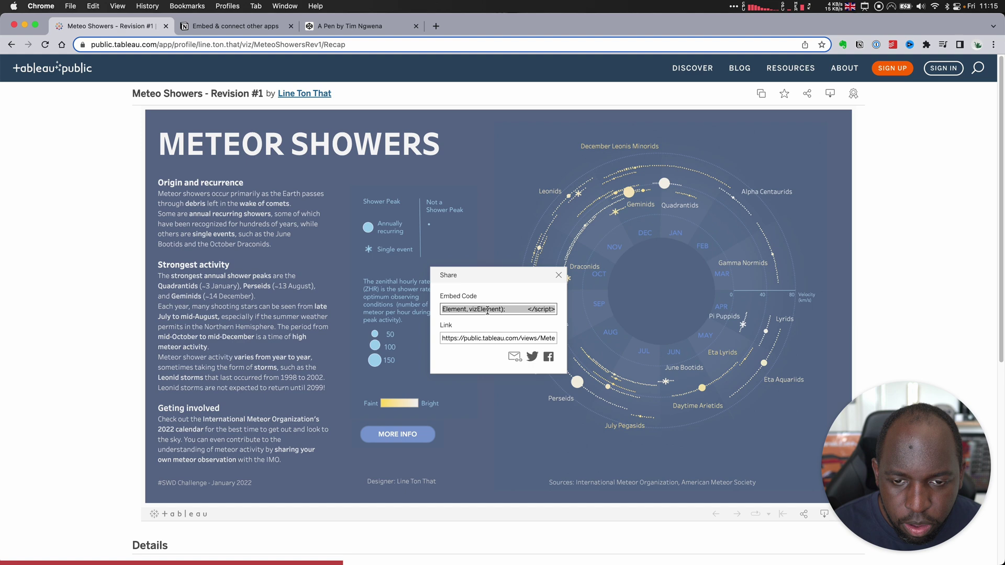
{"action": "left_click", "coordinate": [490, 309]}
{"action": "left_click", "coordinate": [490, 309]}
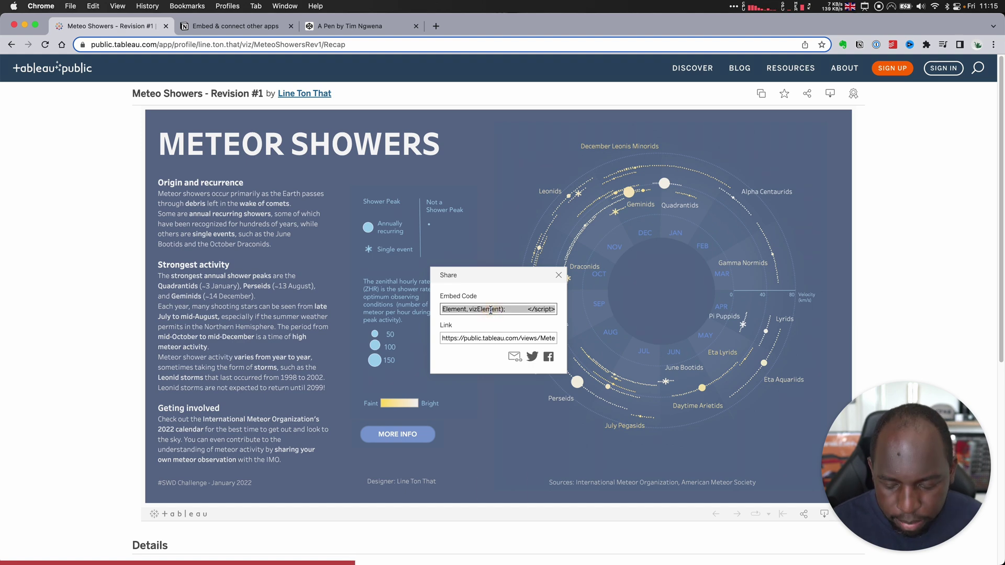
{"action": "key", "text": "super+c"}
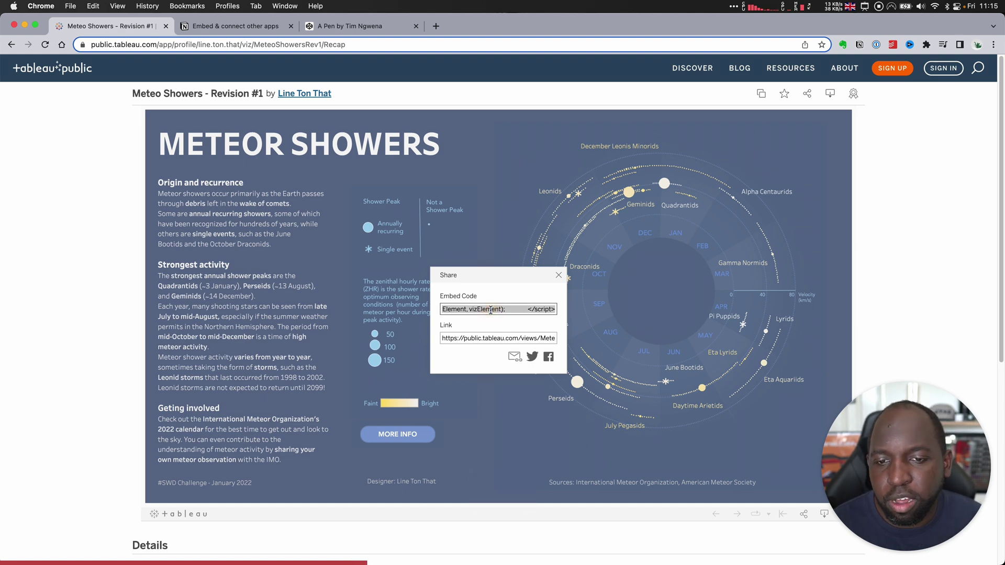
- Paste the Tableau embed code into the new pen's HTML panel
{"action": "left_click", "coordinate": [362, 26]}
{"action": "left_click", "coordinate": [81, 157]}
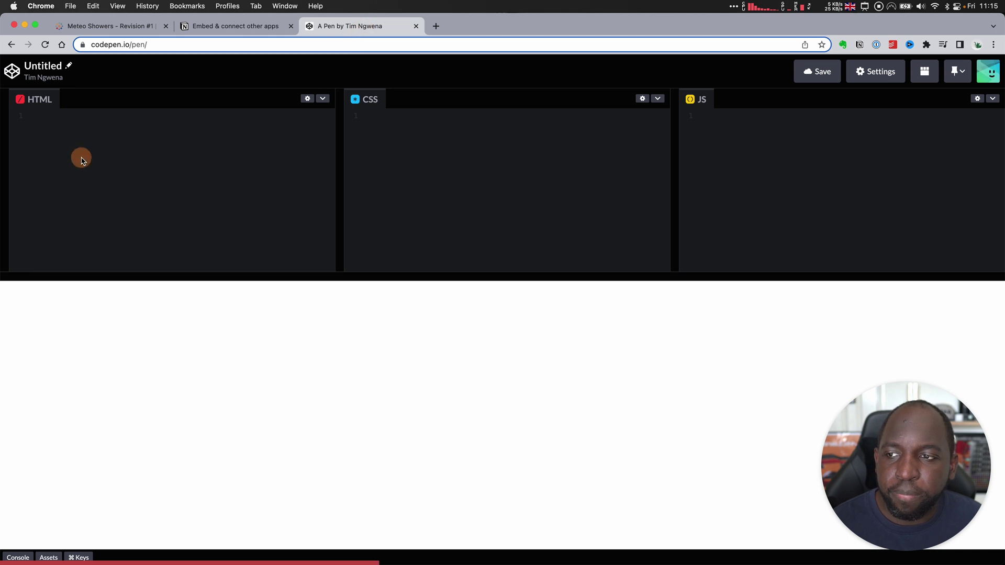
{"action": "key", "text": "super+v"}
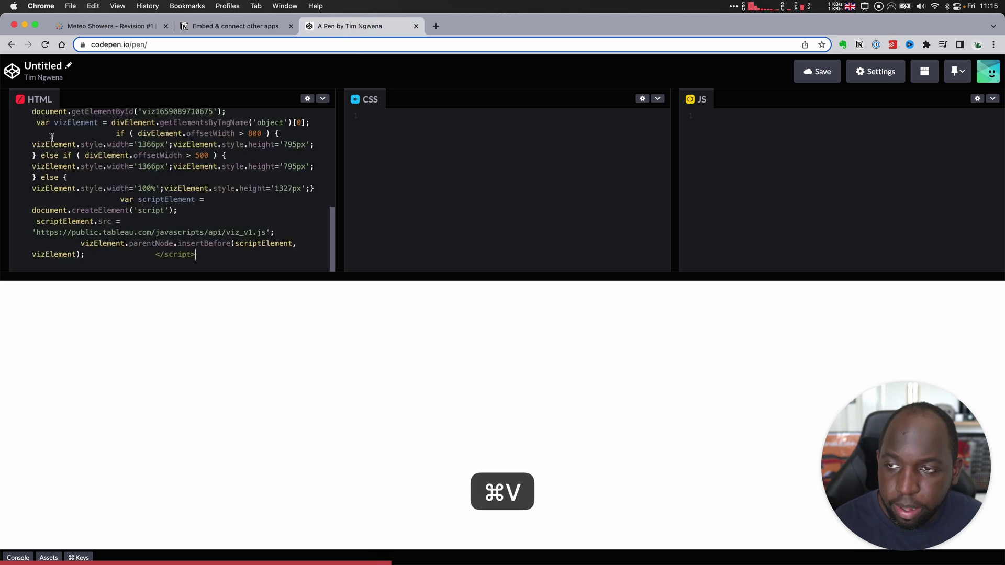
- Resize the editor panes and check the interactive viz and its tooltips in the preview
{"action": "left_click_drag", "start_coordinate": [331, 226], "coordinate": [332, 153]}
{"action": "scroll", "coordinate": [333, 218], "scroll_direction": "up", "scroll_amount": 1}
{"action": "left_click_drag", "start_coordinate": [333, 218], "coordinate": [330, 100]}
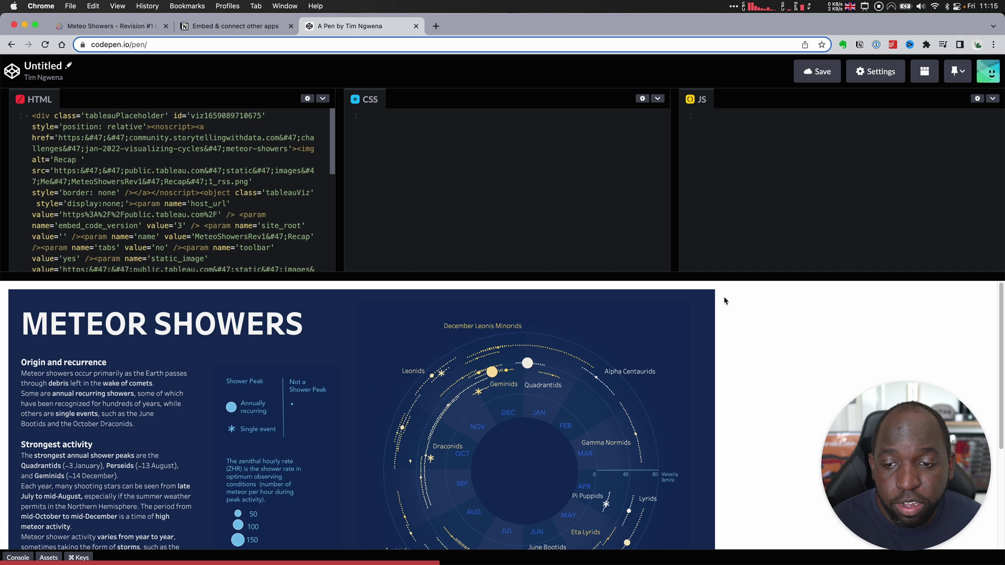
{"action": "scroll", "coordinate": [762, 329], "scroll_direction": "down", "scroll_amount": 4}
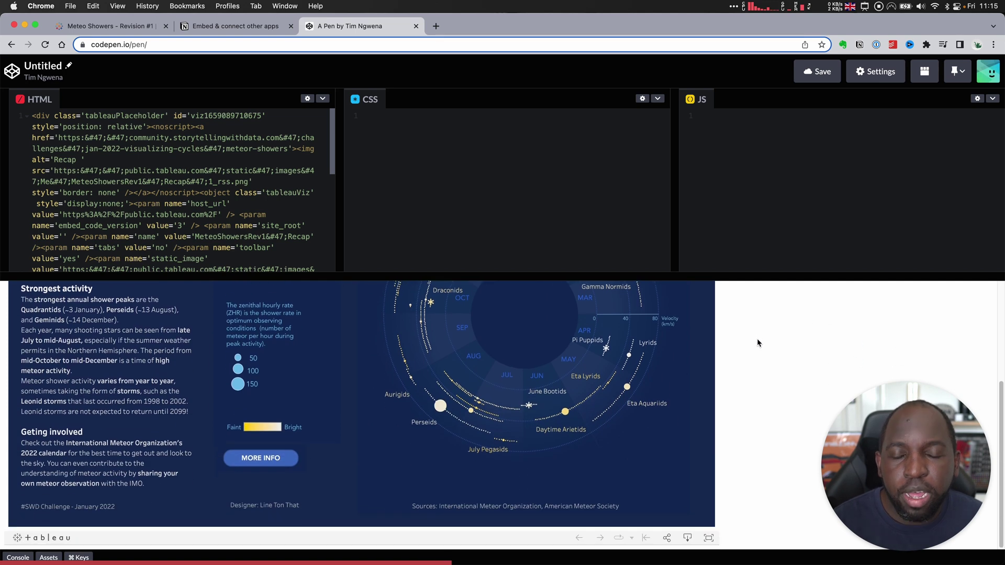
{"action": "scroll", "coordinate": [757, 343], "scroll_direction": "up", "scroll_amount": 4}
{"action": "scroll", "coordinate": [757, 343], "scroll_direction": "down", "scroll_amount": 1}
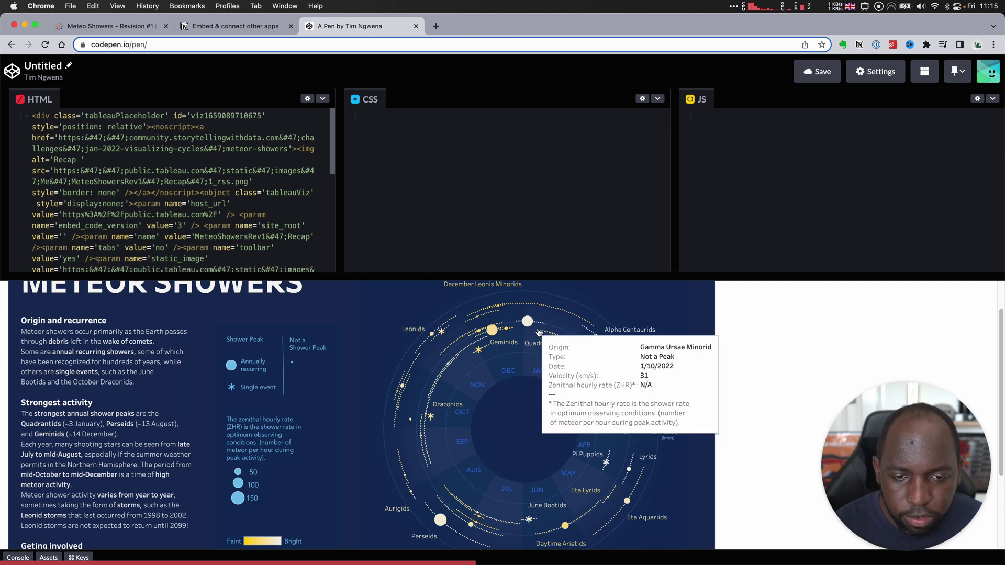
{"action": "mouse_move", "coordinate": [490, 336]}
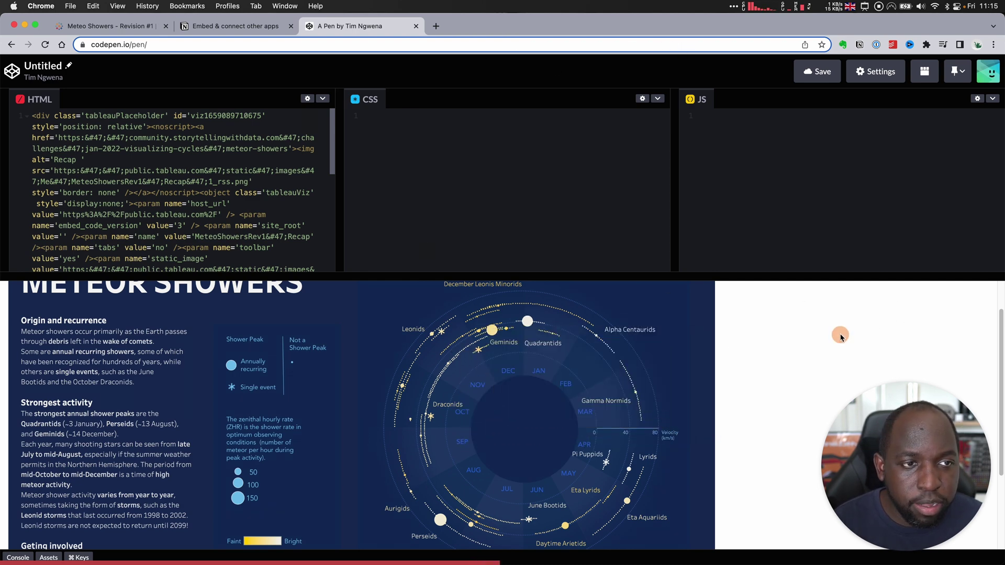
- Save the pen and copy its web address from the browser's address bar
{"action": "left_click", "coordinate": [820, 73]}
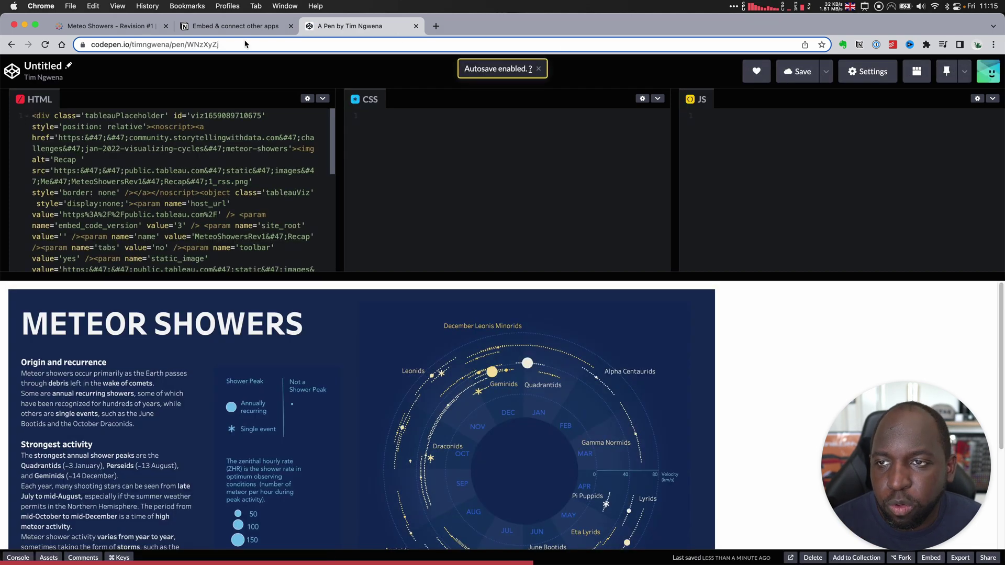
{"action": "left_click", "coordinate": [245, 45]}
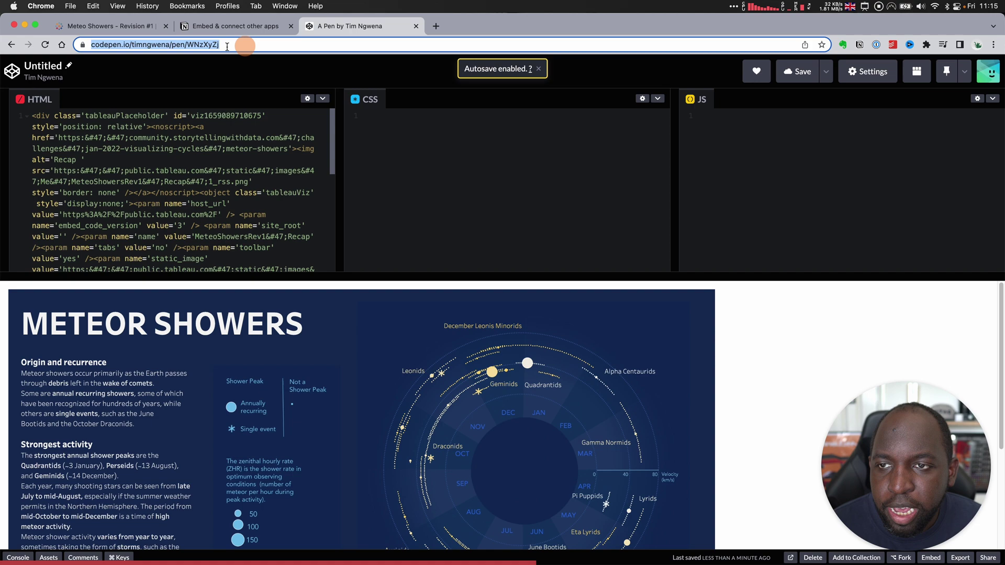
{"action": "right_click", "coordinate": [194, 45]}
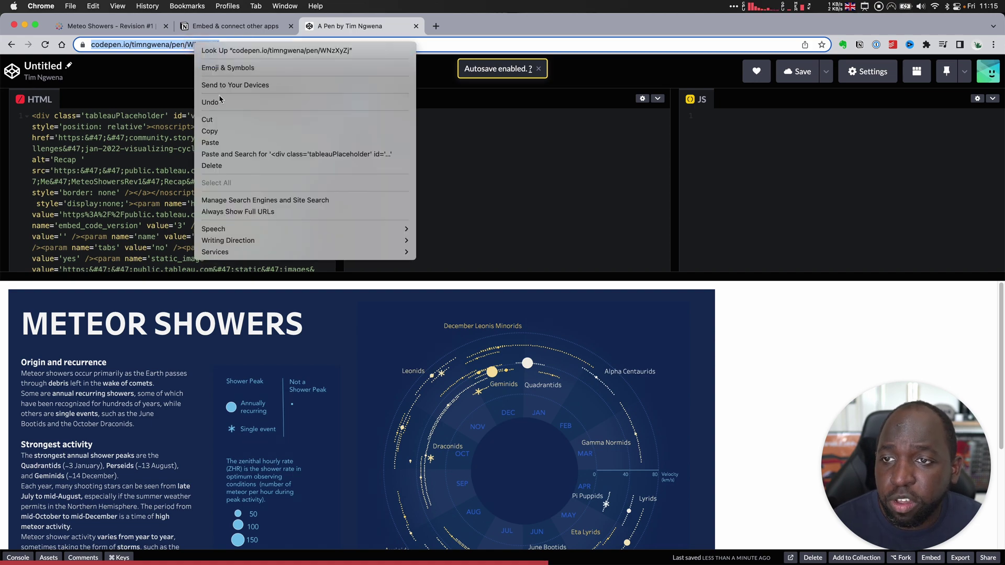
{"action": "left_click", "coordinate": [261, 132]}
{"action": "key", "text": "ctrl+Up"}
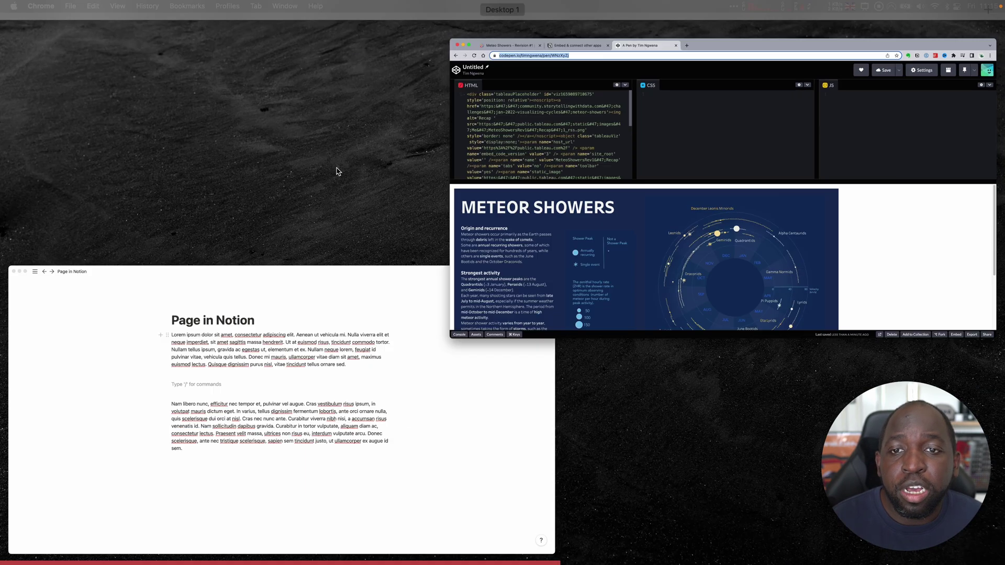
- Embed the copied CodePen pen URL between the paragraphs via an /embed block
{"action": "left_click", "coordinate": [335, 377]}
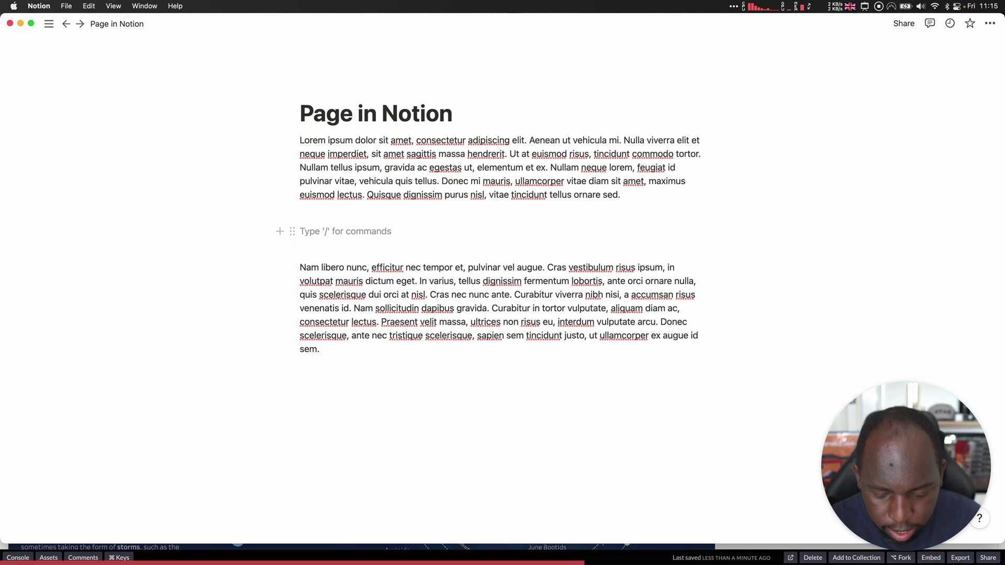
{"action": "type", "text": "/embe"}
{"action": "key", "text": "Return"}
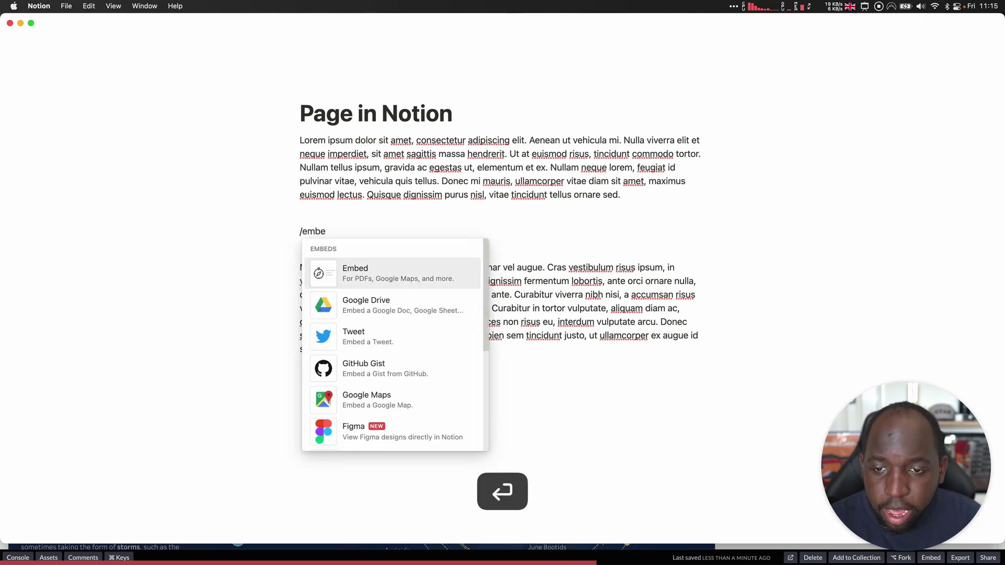
{"action": "key", "text": "super+v"}
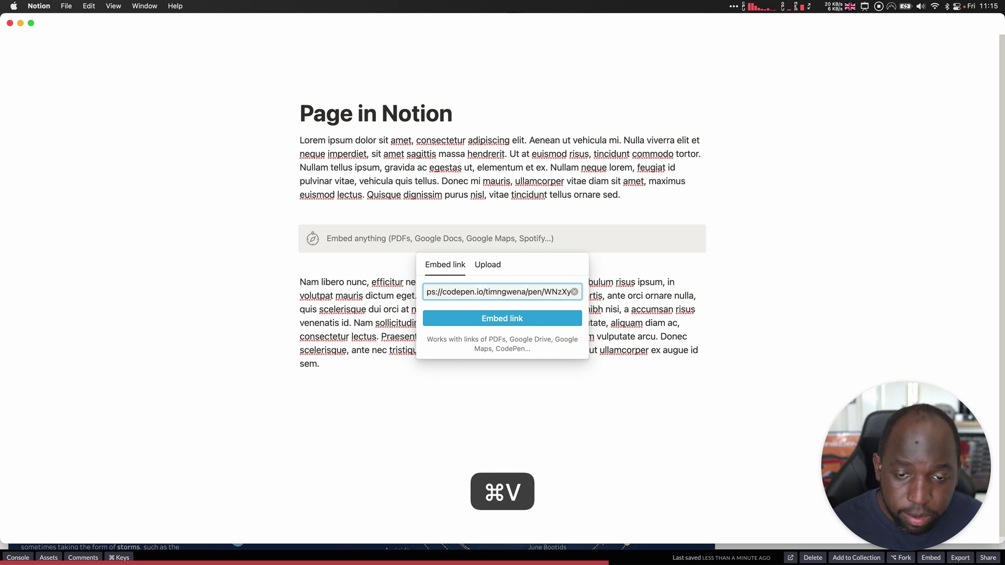
{"action": "left_click", "coordinate": [484, 319]}
{"action": "mouse_move", "coordinate": [69, 393]}
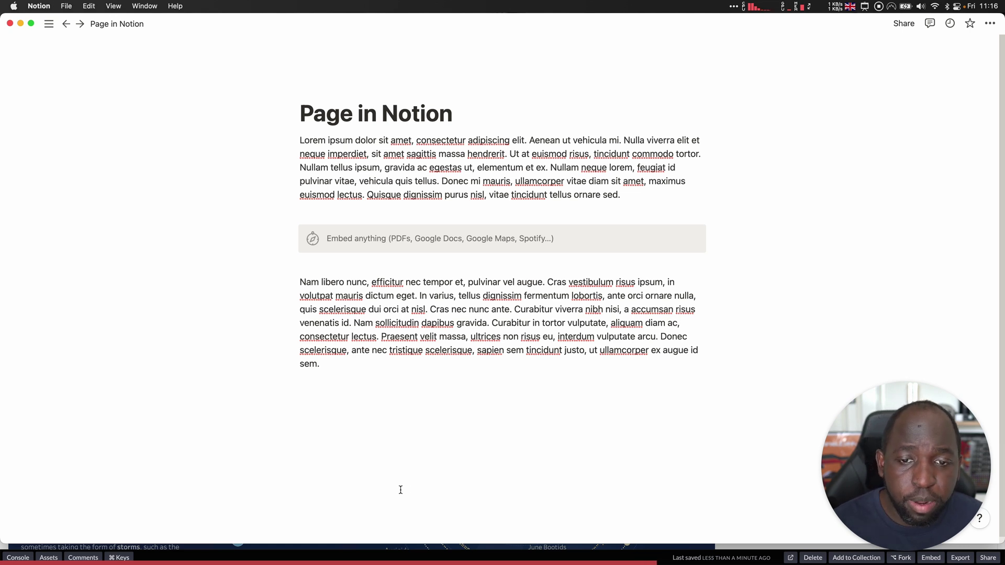
{"action": "key", "text": "super+z"}
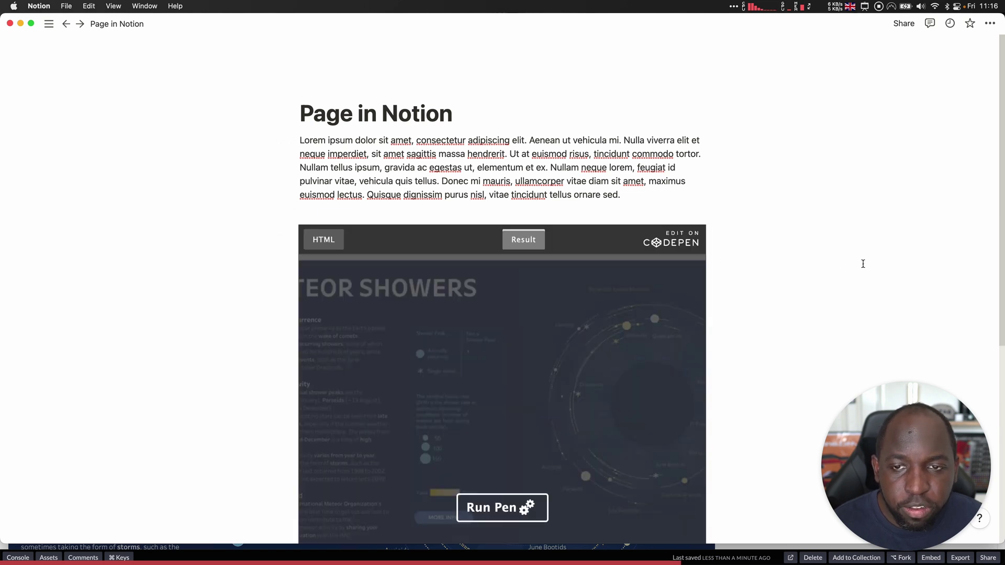
- Drag the CodePen embed wider and taller, then start Run Pen inside it
{"action": "scroll", "coordinate": [801, 292], "scroll_direction": "down", "scroll_amount": 4}
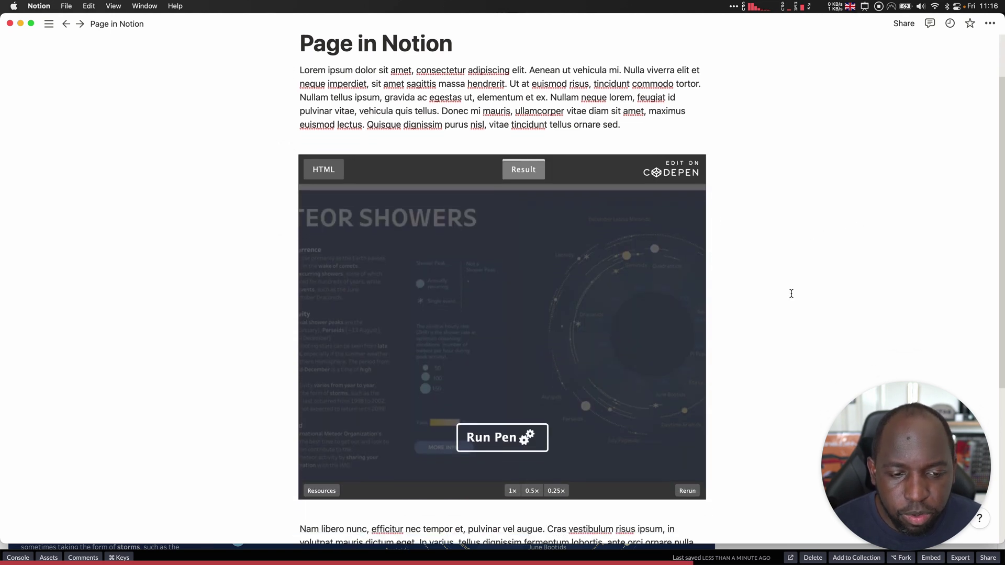
{"action": "left_click_drag", "start_coordinate": [702, 287], "coordinate": [865, 281]}
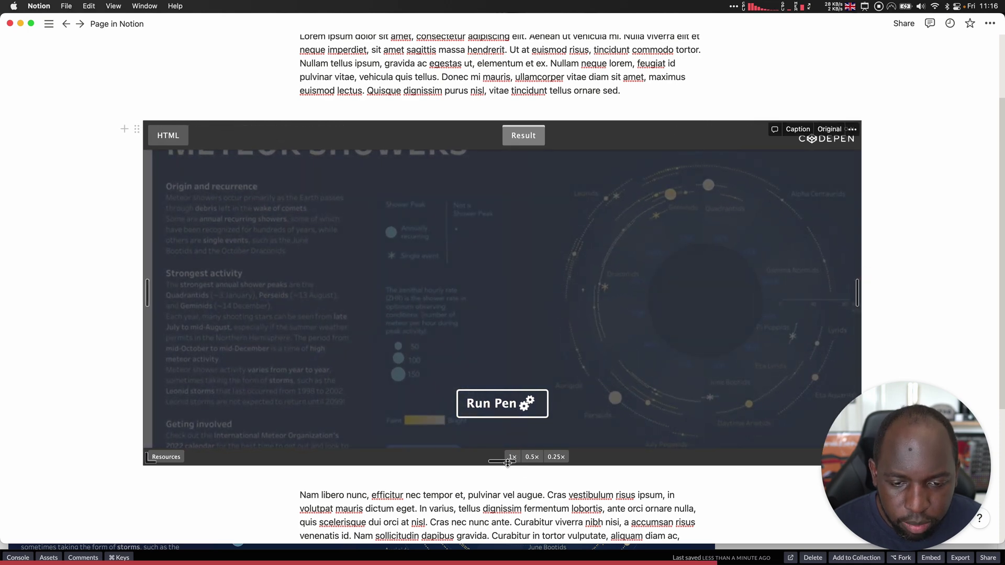
{"action": "scroll", "coordinate": [510, 466], "scroll_direction": "down", "scroll_amount": 5}
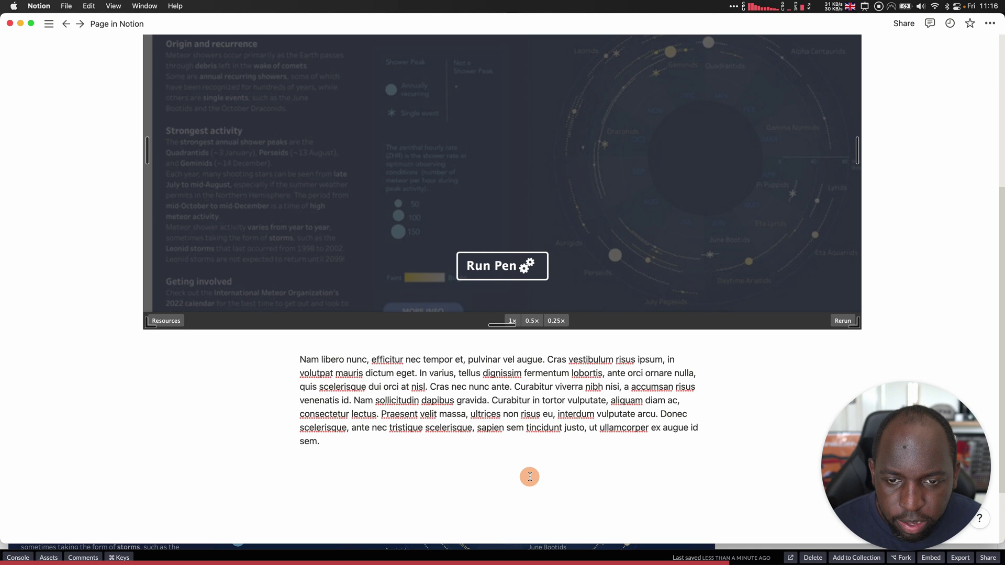
{"action": "scroll", "coordinate": [511, 472], "scroll_direction": "down", "scroll_amount": 1}
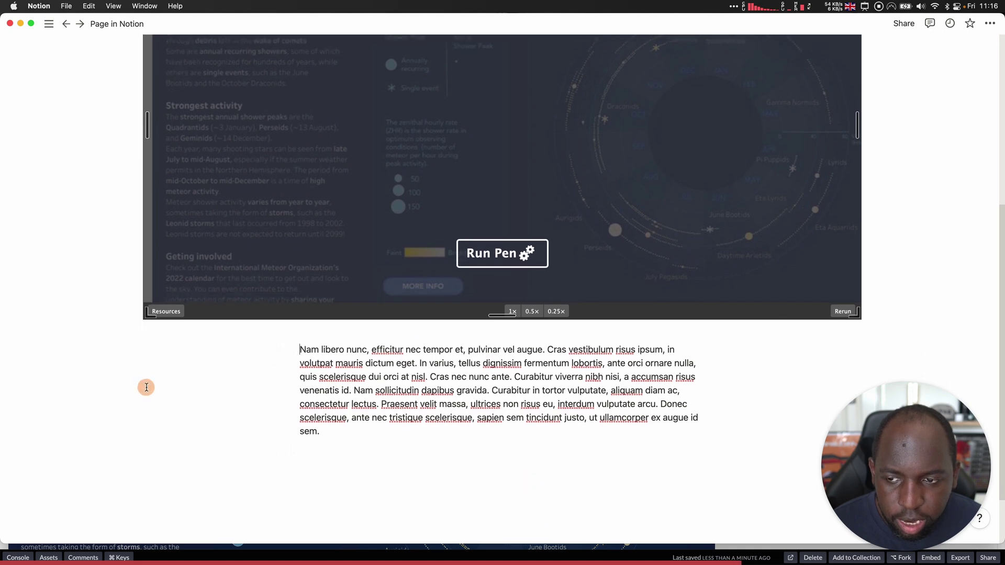
{"action": "left_click_drag", "start_coordinate": [509, 316], "coordinate": [512, 390]}
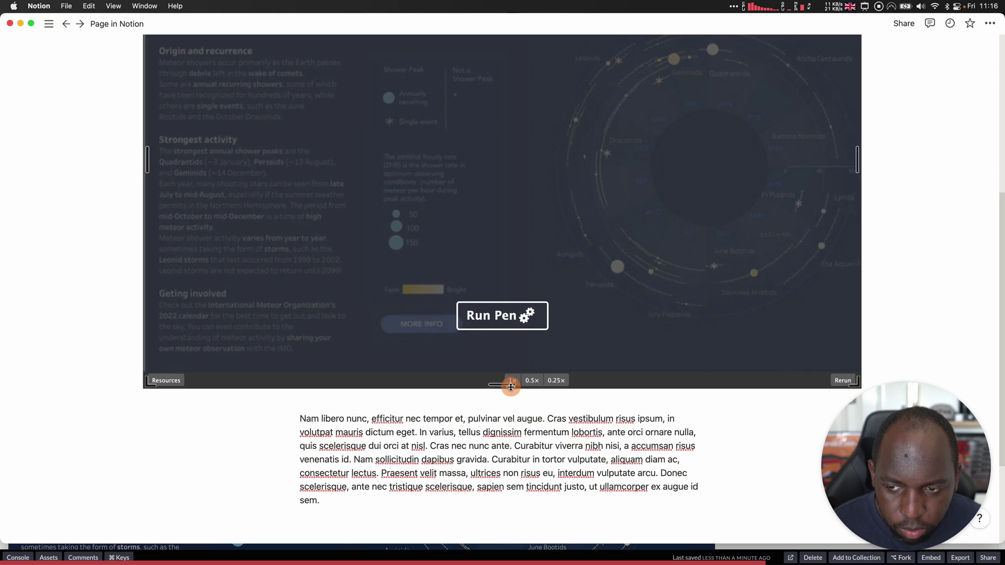
{"action": "left_click", "coordinate": [936, 193]}
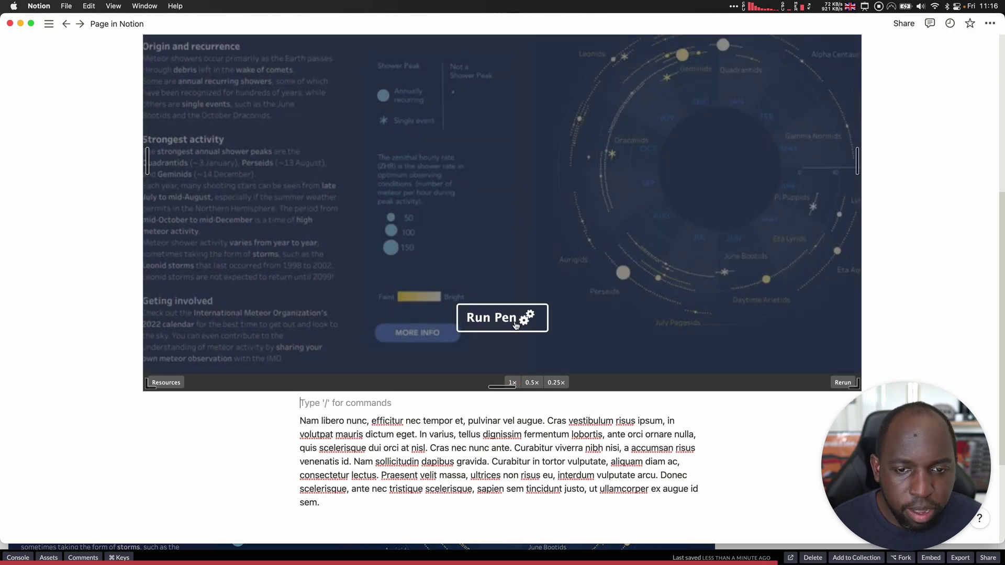
{"action": "left_click", "coordinate": [516, 325]}
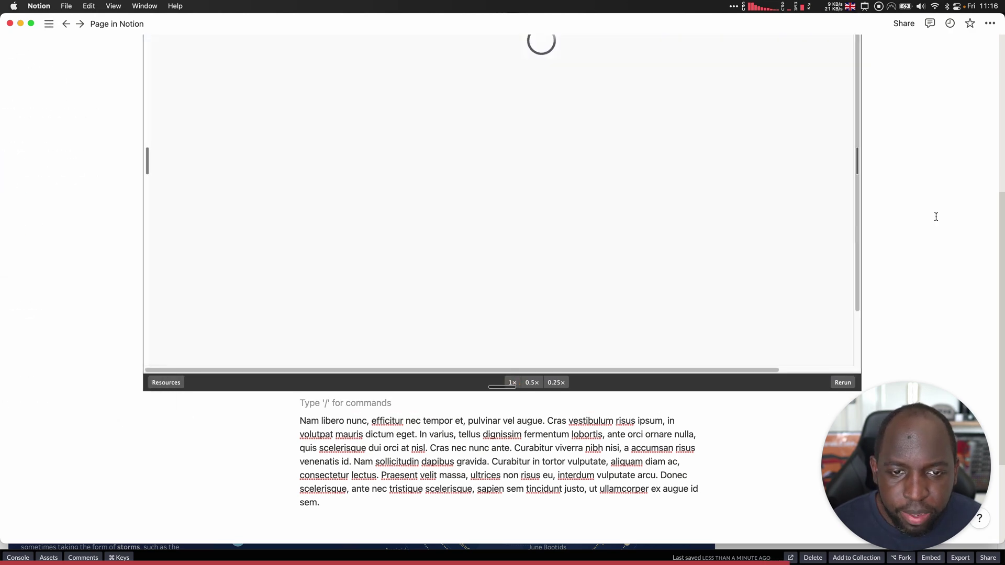
- Widen and lengthen the CodePen embed so the viz's credits row fits
{"action": "left_click", "coordinate": [929, 224]}
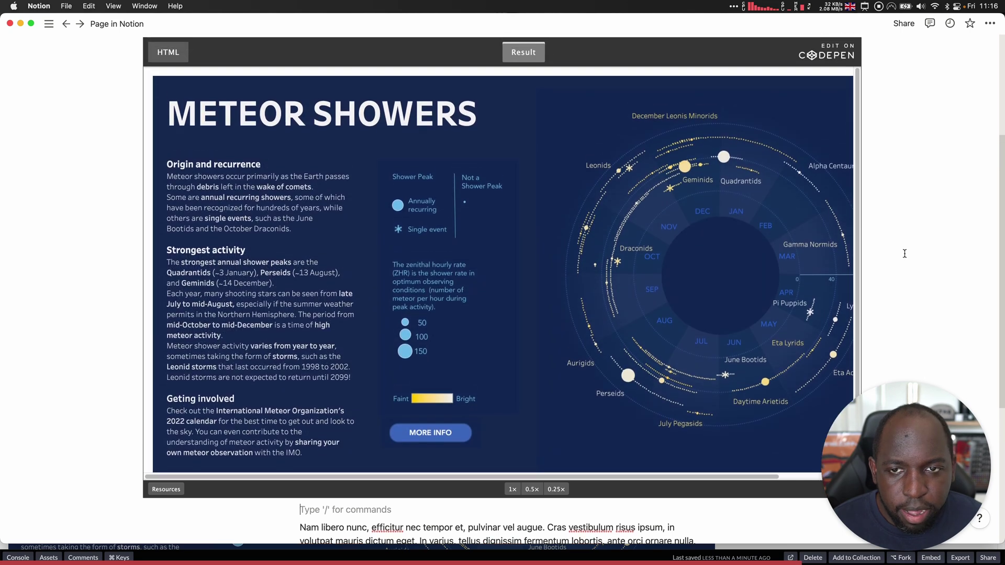
{"action": "scroll", "coordinate": [904, 254], "scroll_direction": "up", "scroll_amount": 3}
{"action": "scroll", "coordinate": [905, 254], "scroll_direction": "down", "scroll_amount": 1}
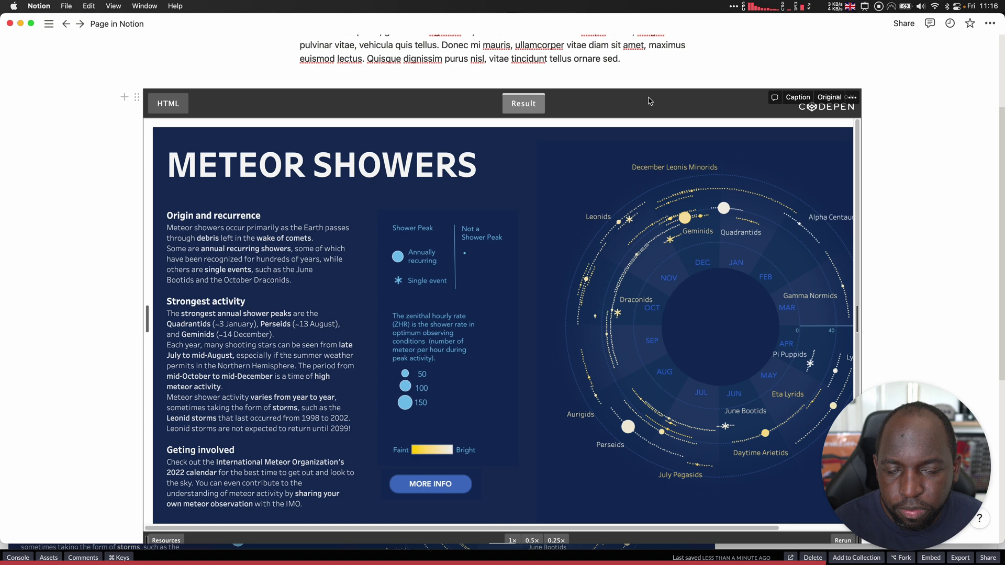
{"action": "scroll", "coordinate": [897, 256], "scroll_direction": "down", "scroll_amount": 3}
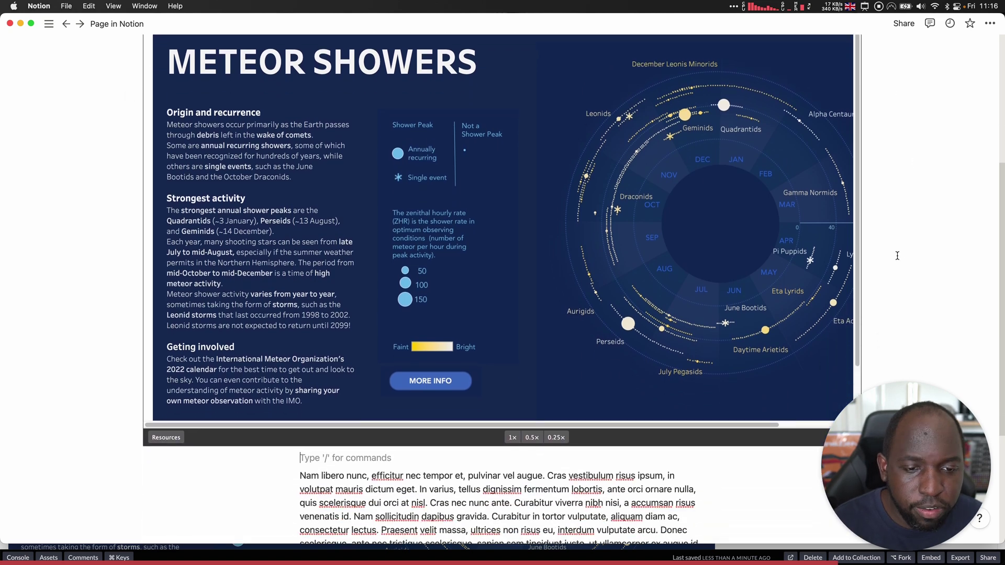
{"action": "left_click_drag", "start_coordinate": [861, 209], "coordinate": [903, 207]}
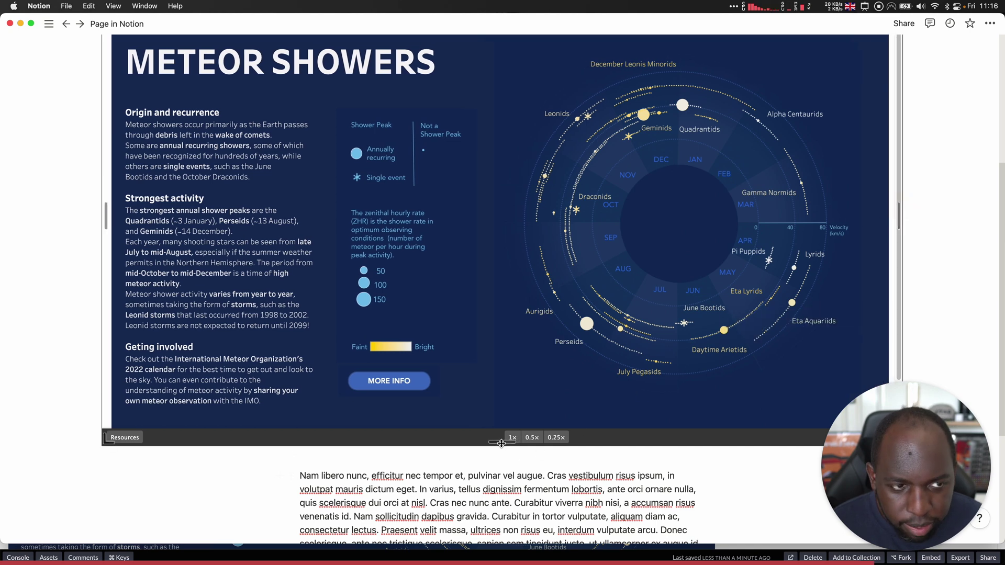
{"action": "left_click_drag", "start_coordinate": [501, 444], "coordinate": [503, 494]}
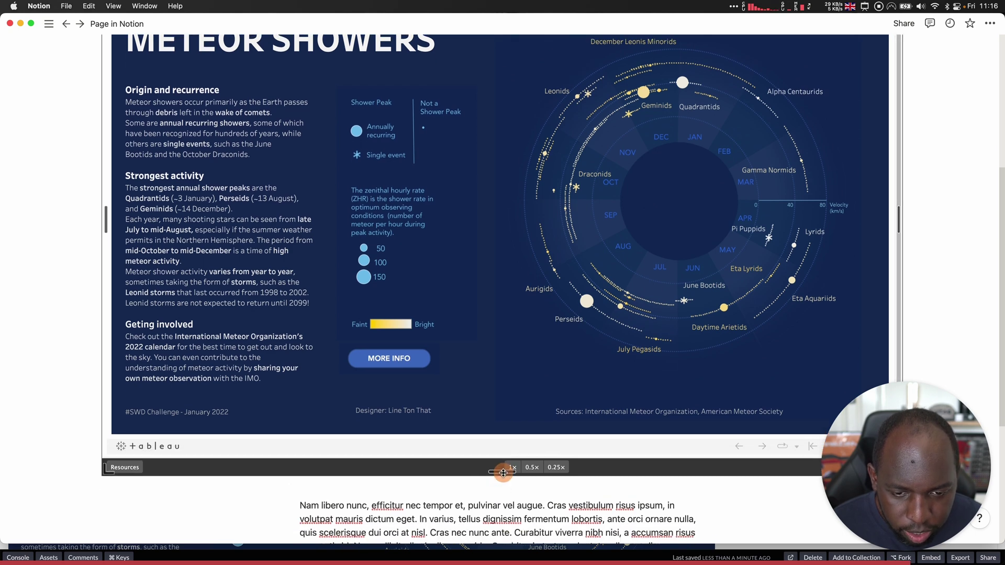
- Zoom the Notion page out with Cmd+- to show the whole Meteor Showers viz
{"action": "left_click", "coordinate": [333, 491]}
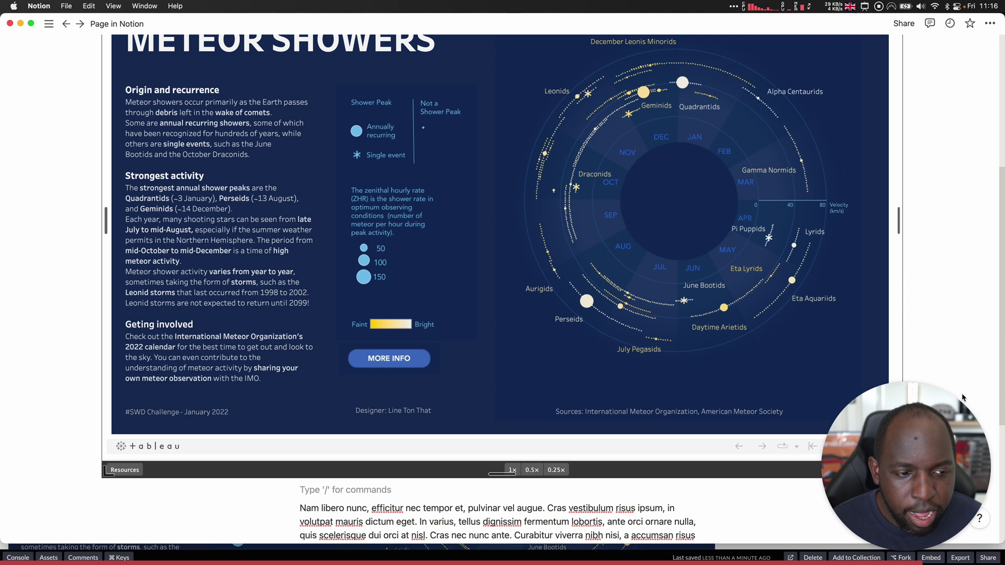
{"action": "scroll", "coordinate": [937, 268], "scroll_direction": "up", "scroll_amount": 2}
{"action": "key", "text": "super+minus"}
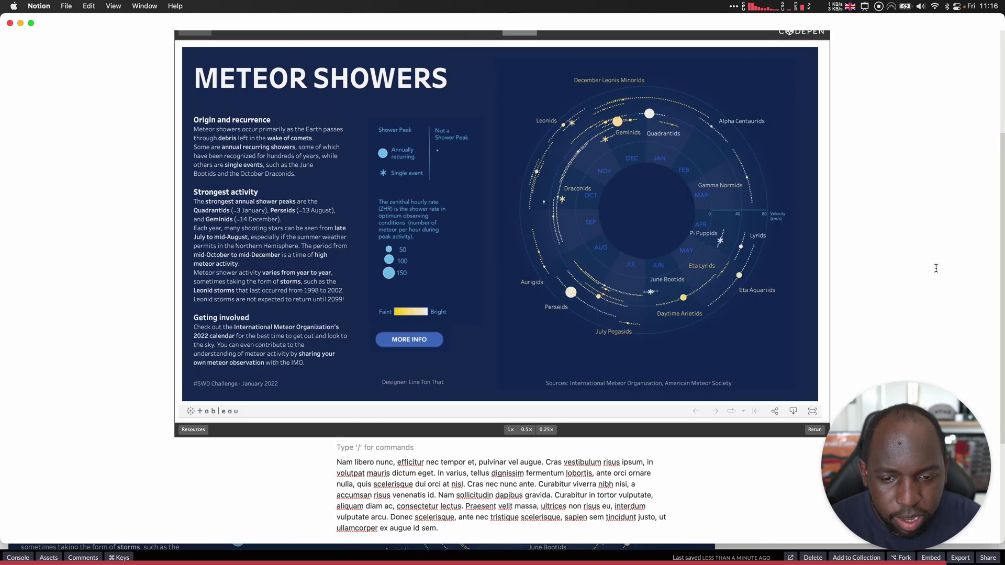
{"action": "scroll", "coordinate": [853, 131], "scroll_direction": "up", "scroll_amount": 5}
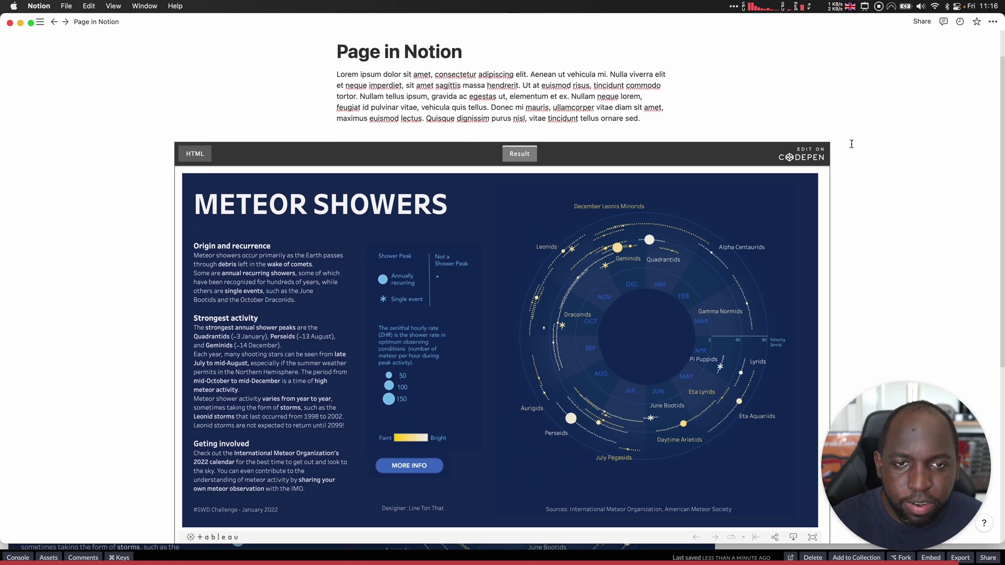
{"action": "scroll", "coordinate": [893, 220], "scroll_direction": "down", "scroll_amount": 9}
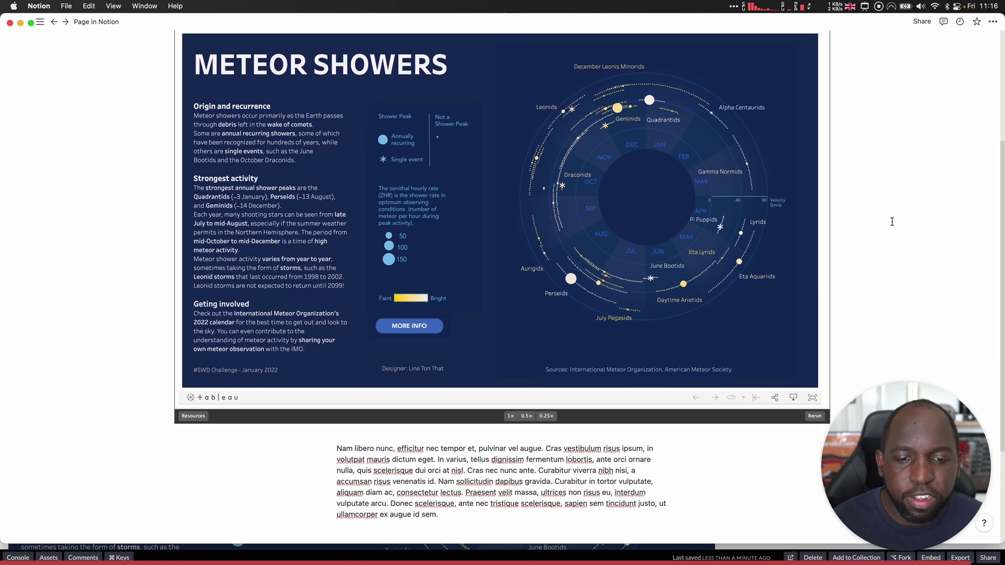
{"action": "scroll", "coordinate": [832, 247], "scroll_direction": "up", "scroll_amount": 2}
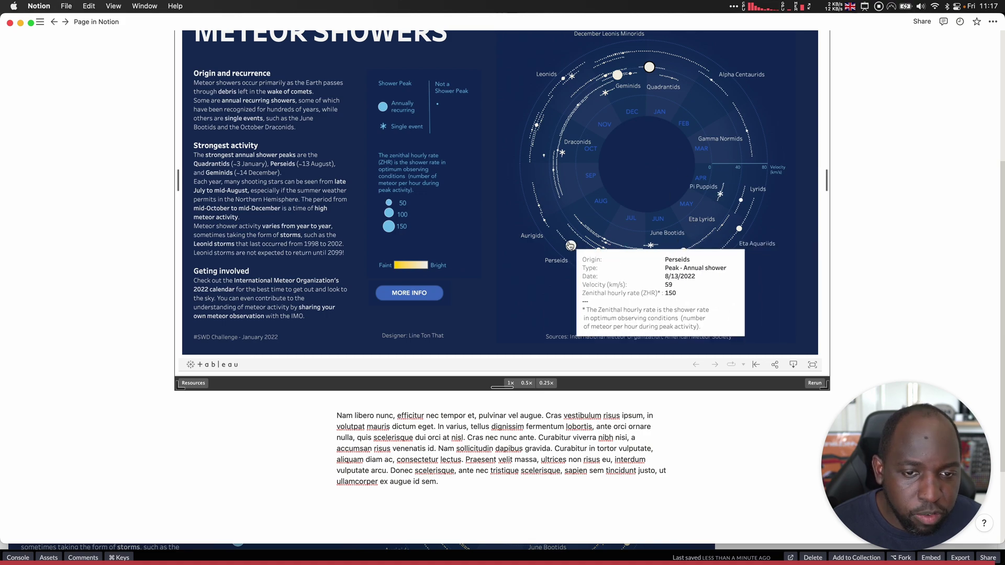
{"action": "mouse_move", "coordinate": [558, 185]}
{"action": "scroll", "coordinate": [937, 174], "scroll_direction": "up", "scroll_amount": 8}
{"action": "scroll", "coordinate": [936, 175], "scroll_direction": "down", "scroll_amount": 4}
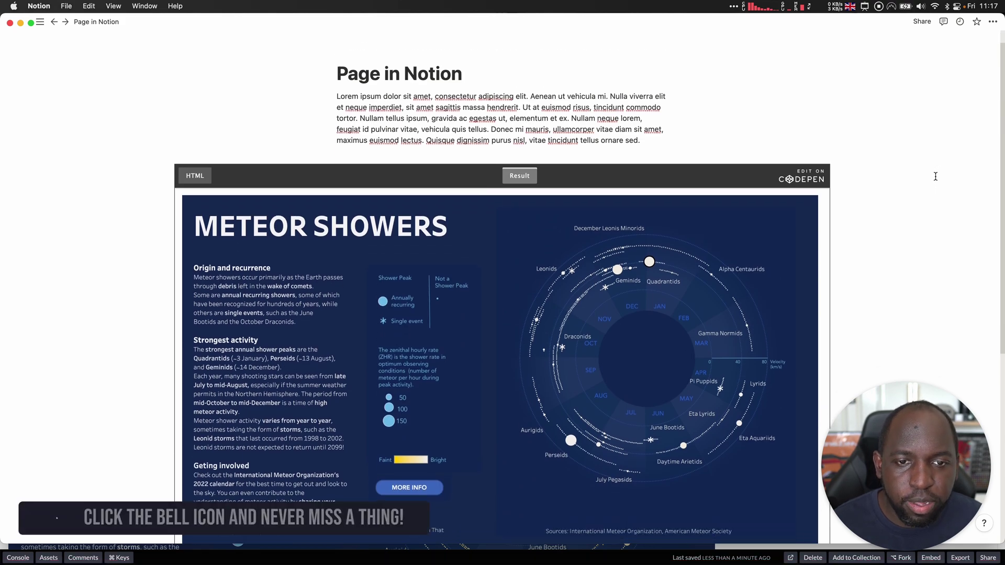
{"action": "scroll", "coordinate": [936, 176], "scroll_direction": "up", "scroll_amount": 4}
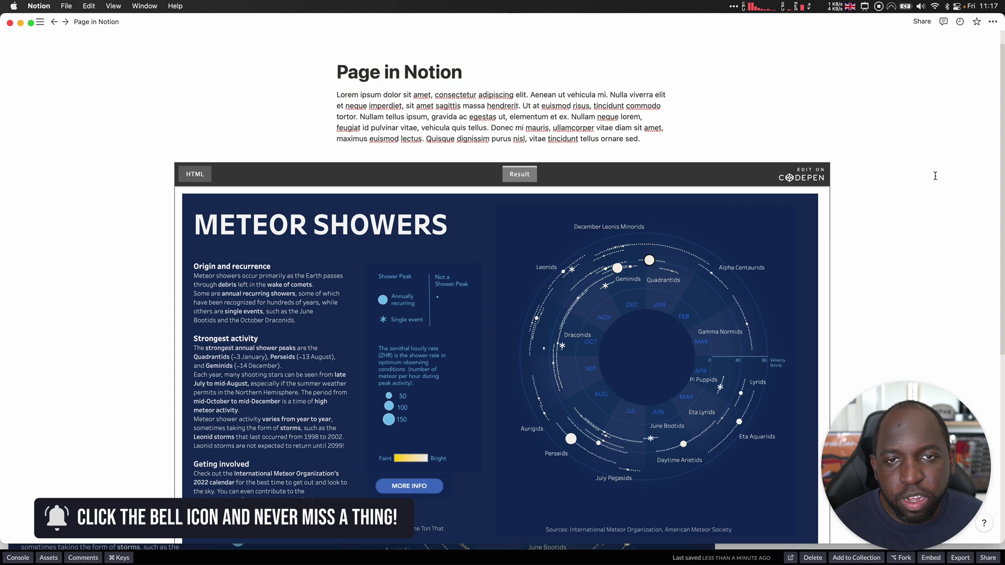